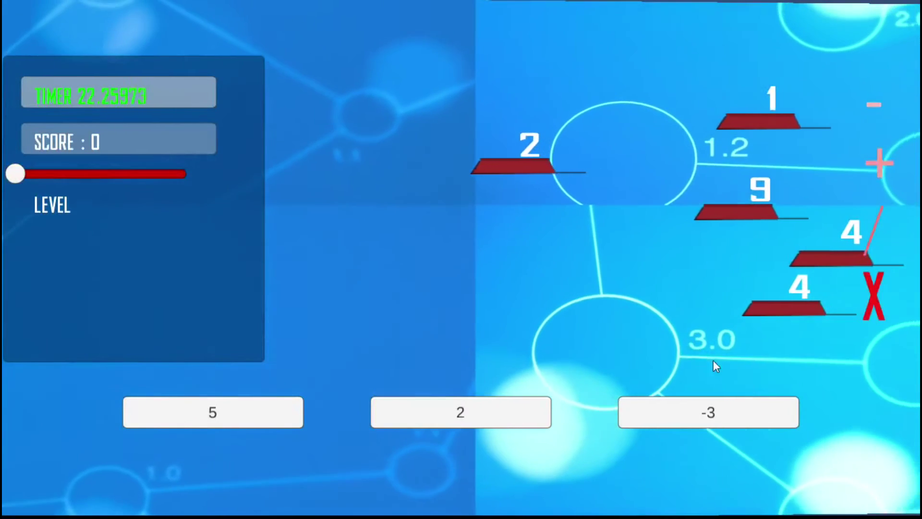
# - Play two rounds of the finished number game by choosing answers
pyautogui.click(741, 409)
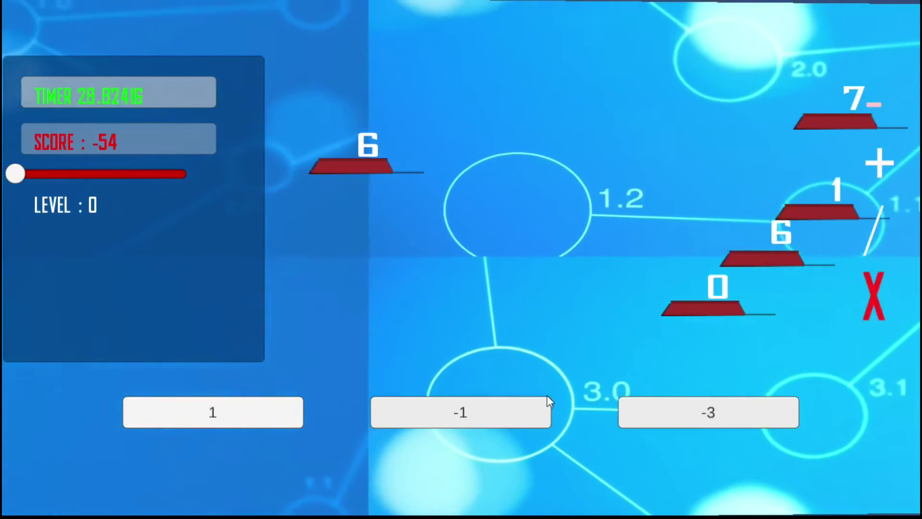
pyautogui.click(531, 411)
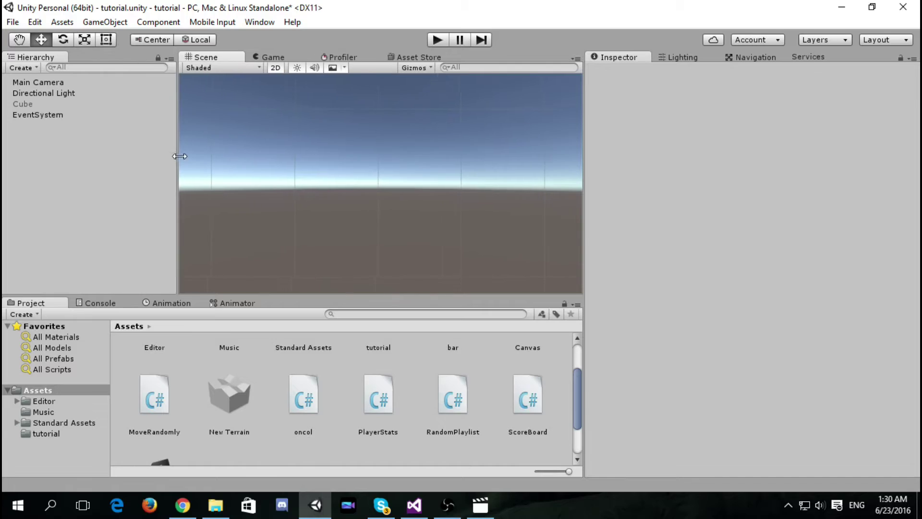
# - Narrow the Hierarchy area and add a UI Canvas to the scene
pyautogui.moveTo(180, 156); pyautogui.dragTo(132, 165)
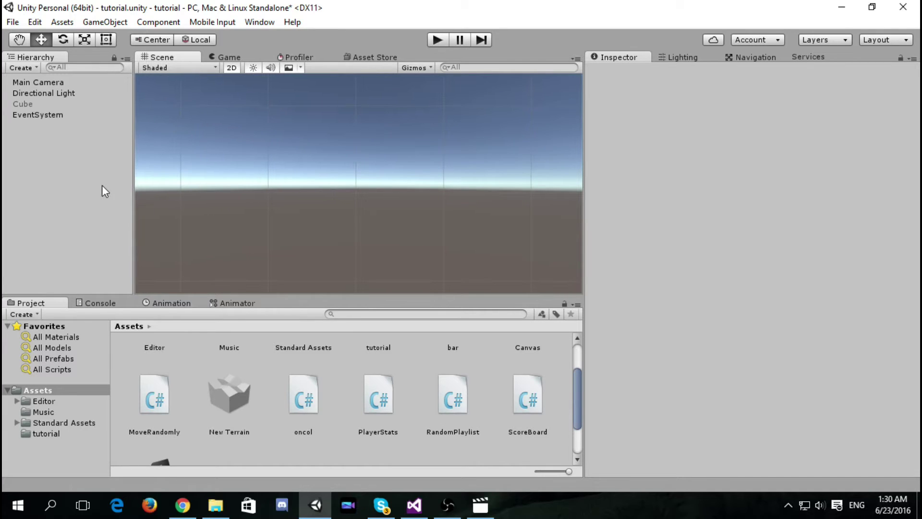
pyautogui.click(60, 158)
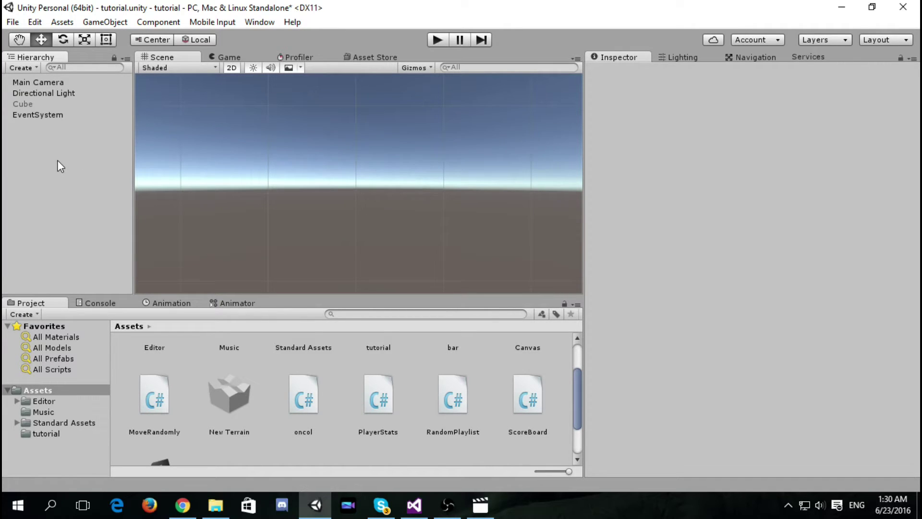
pyautogui.rightClick(46, 136)
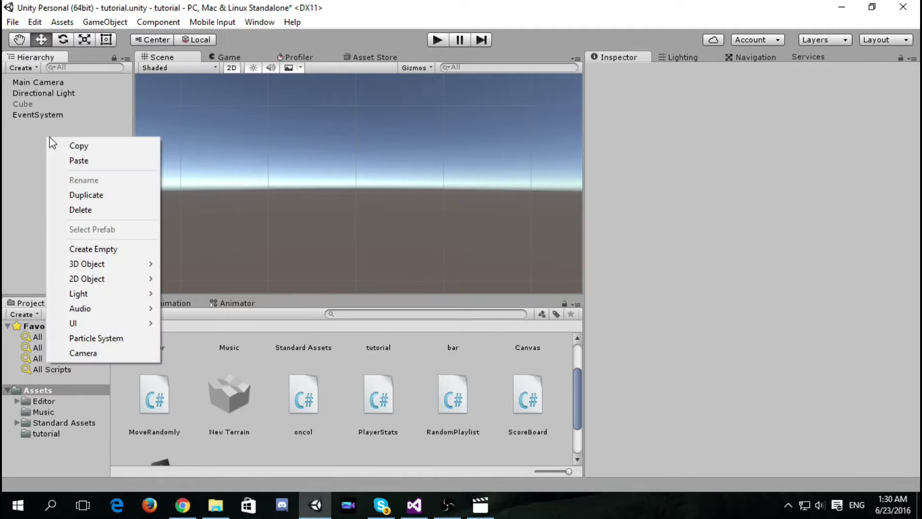
pyautogui.moveTo(145, 323)
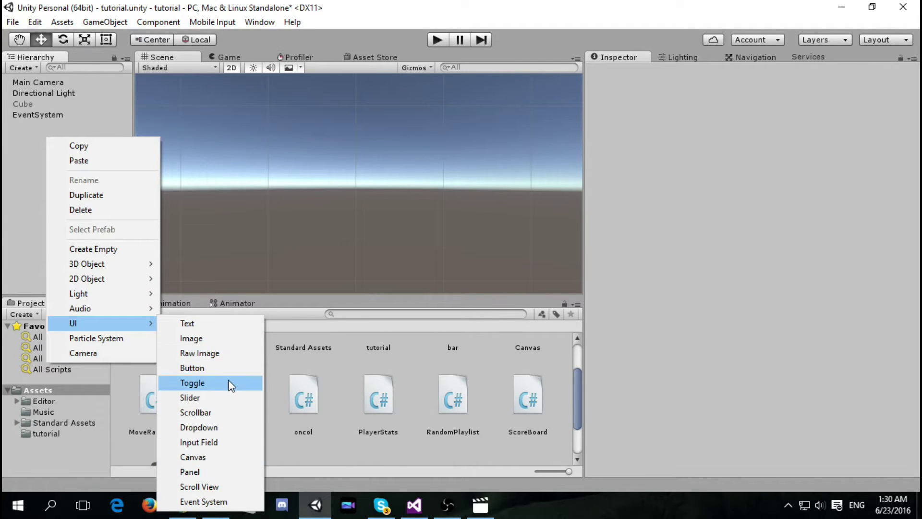
pyautogui.click(216, 457)
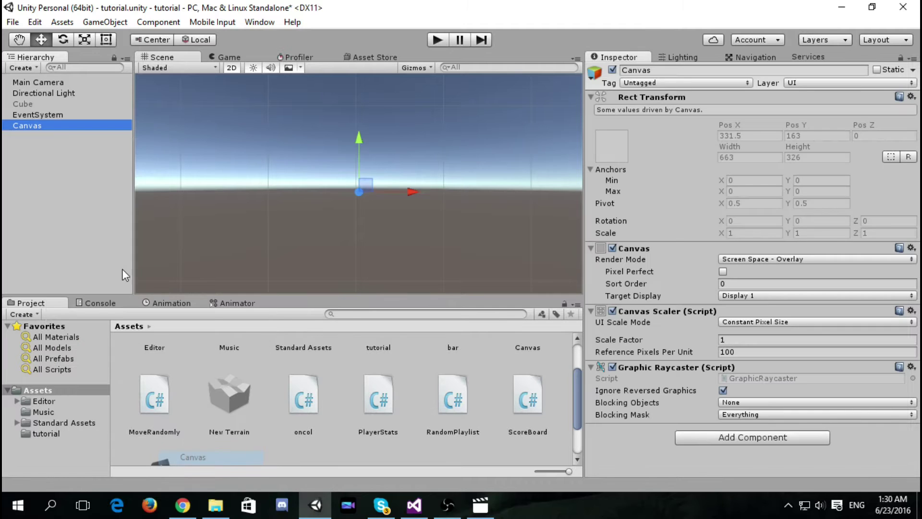
# - Add a UI Raw Image as a child of the Canvas
pyautogui.rightClick(66, 128)
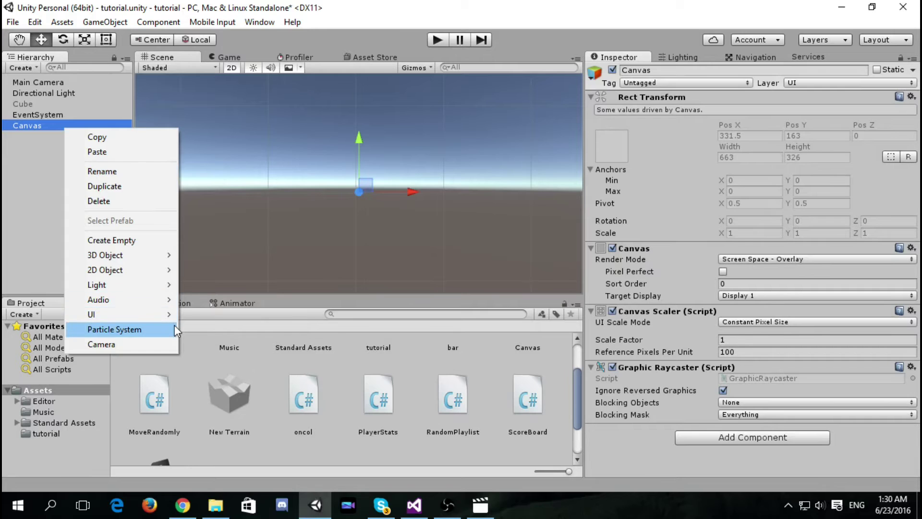
pyautogui.moveTo(174, 322)
pyautogui.click(216, 344)
pyautogui.rightClick(52, 131)
pyautogui.click(111, 178)
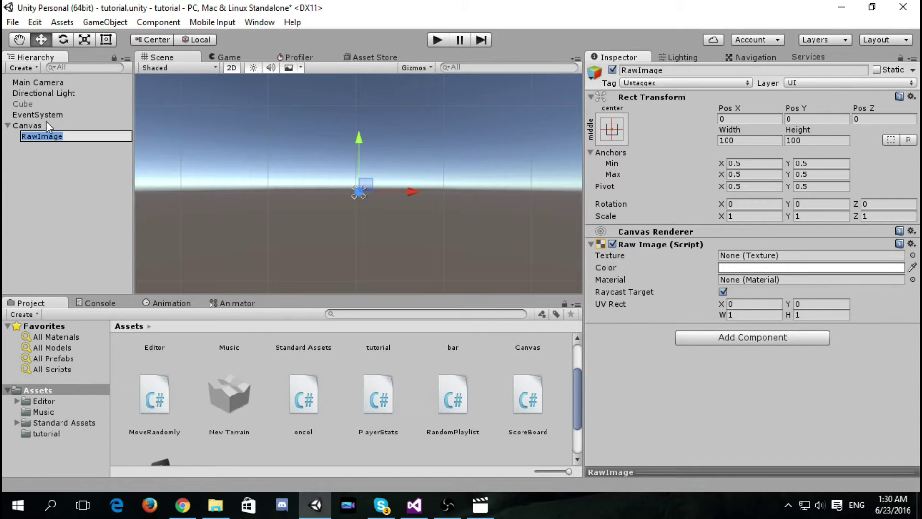
# - Create an empty child object named Bars under the Canvas and nest the RawImage inside it
pyautogui.rightClick(47, 122)
pyautogui.click(141, 234)
pyautogui.rightClick(65, 147)
pyautogui.click(120, 190)
pyautogui.write('Bars')
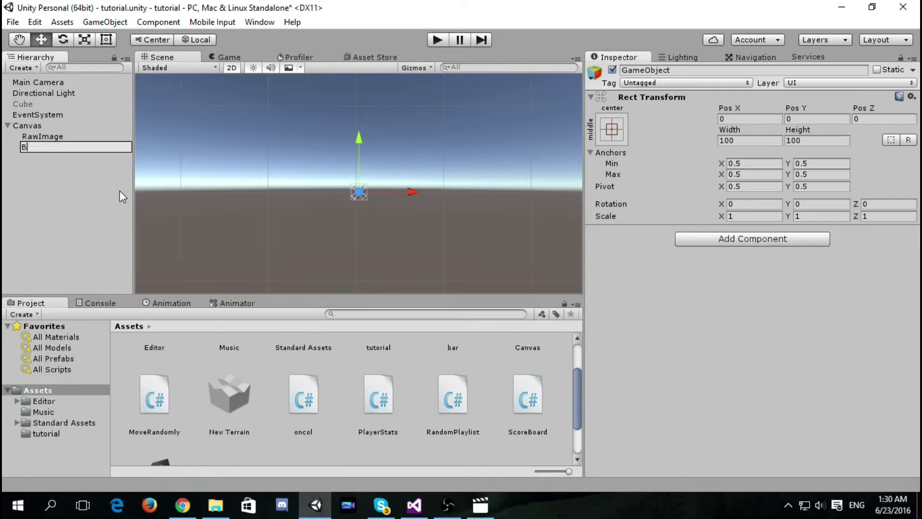
pyautogui.press('Return')
pyautogui.moveTo(37, 136); pyautogui.dragTo(47, 147)
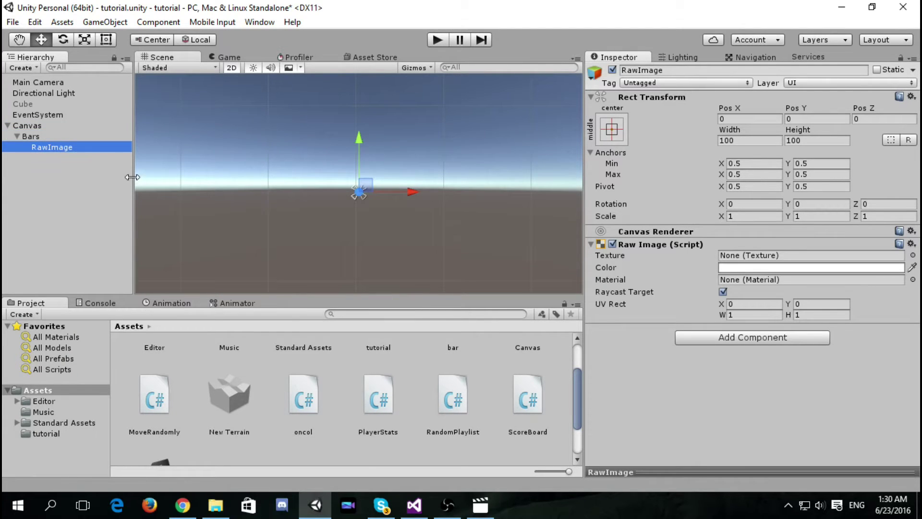
# - Assign the bar image from the Assets folder as the RawImage's texture and frame the object in the scene
pyautogui.scroll(-3, 144, 398)
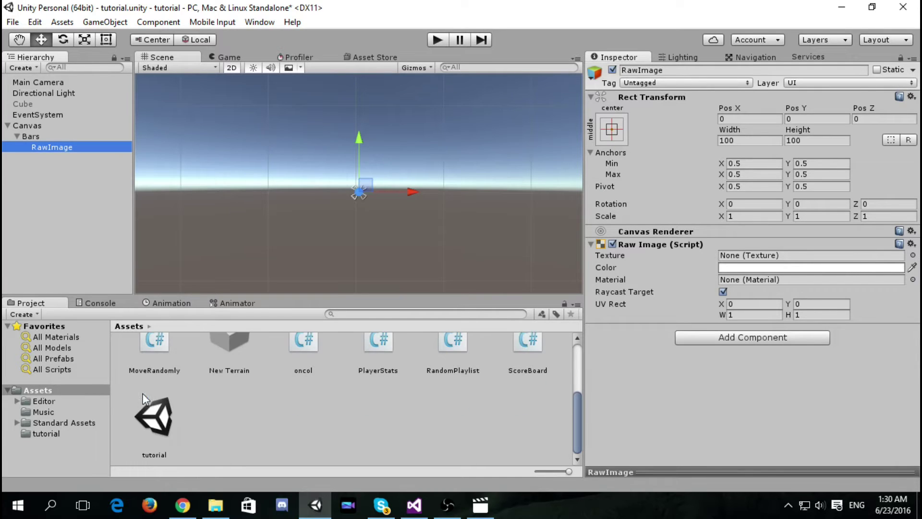
pyautogui.scroll(5, 202, 422)
pyautogui.moveTo(432, 372); pyautogui.dragTo(729, 256)
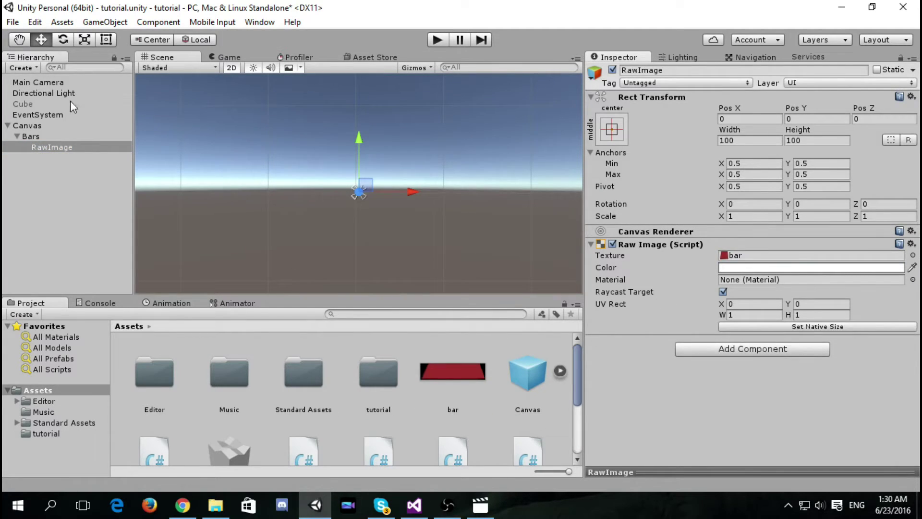
pyautogui.press('f')
# - Rename the RawImage under Bars as Bar01
pyautogui.rightClick(40, 155)
pyautogui.click(106, 187)
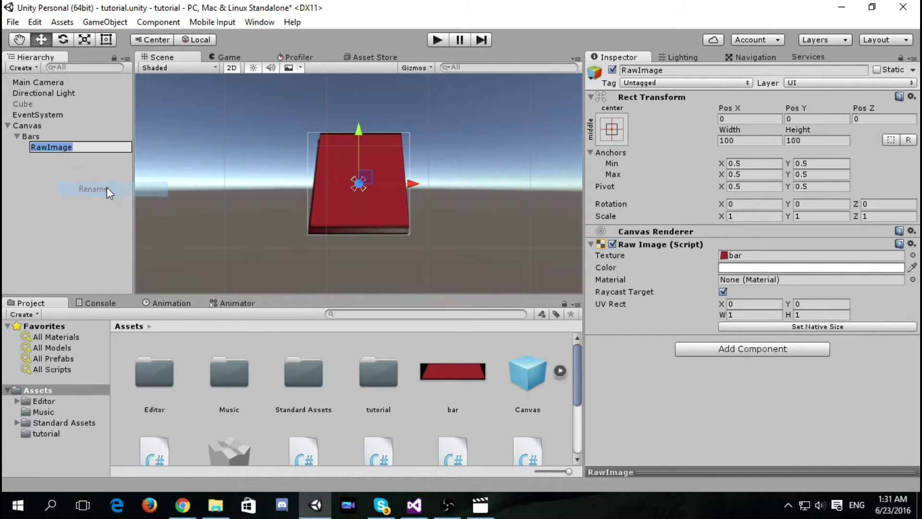
pyautogui.write('Bar01')
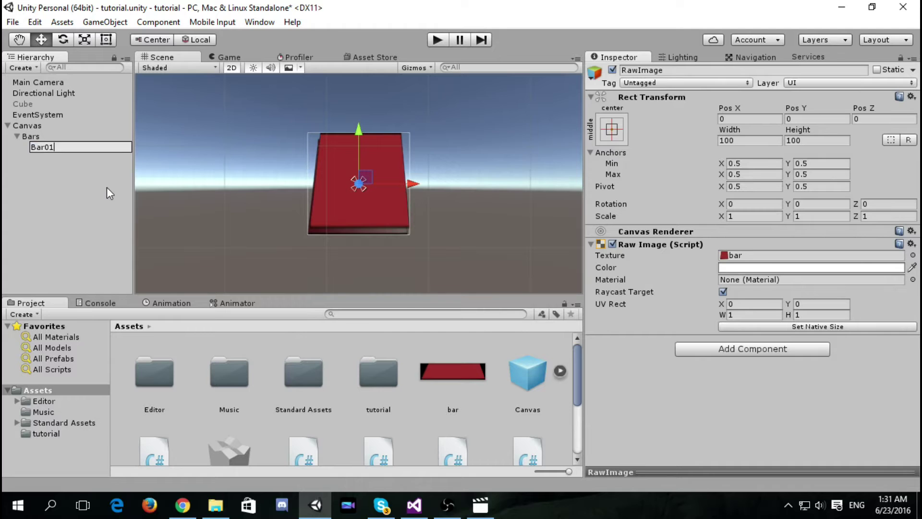
pyautogui.press('Return')
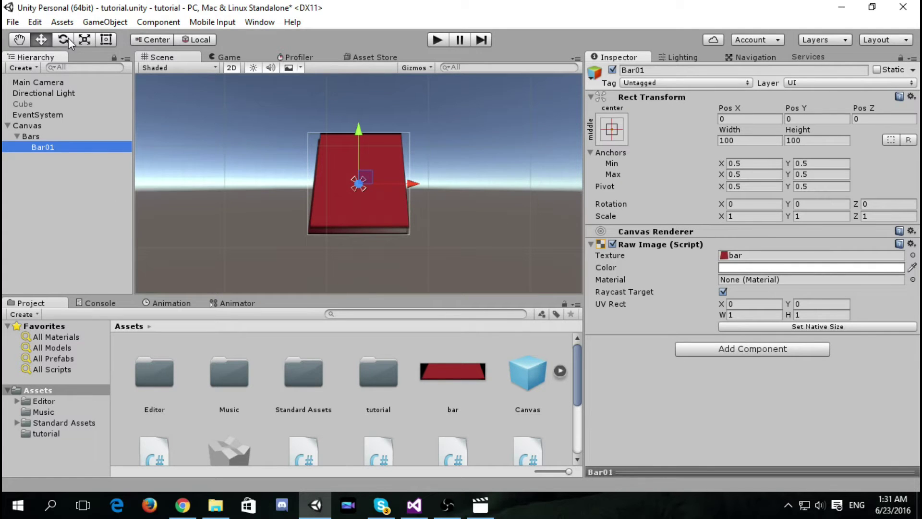
# - Scale Bar01 into a wide, flat bar, about 2.21 in X and 0.24 in Y
pyautogui.press('r')
pyautogui.moveTo(359, 141); pyautogui.dragTo(358, 169)
pyautogui.moveTo(412, 183); pyautogui.dragTo(480, 182)
# - Run the game briefly to check Bar01's proportions and inspect the bar against the canvas outline in the Scene view
pyautogui.click(244, 56)
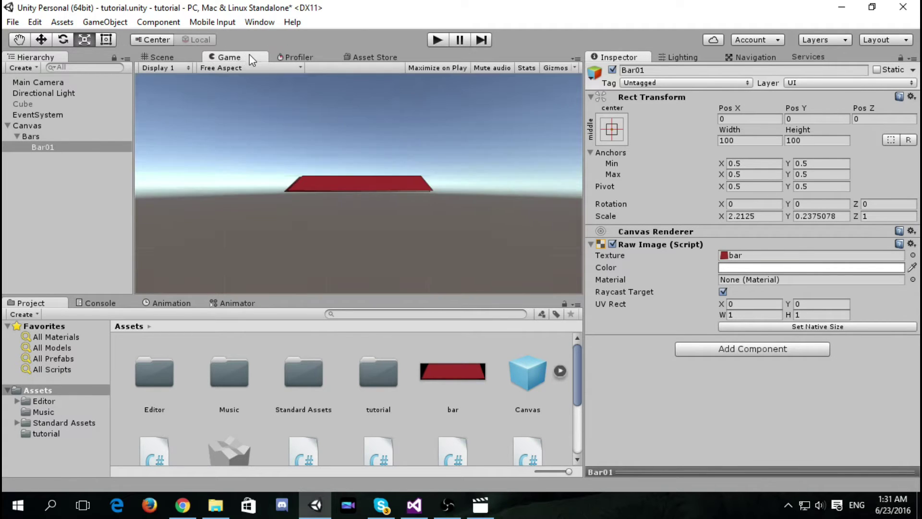
pyautogui.click(436, 41)
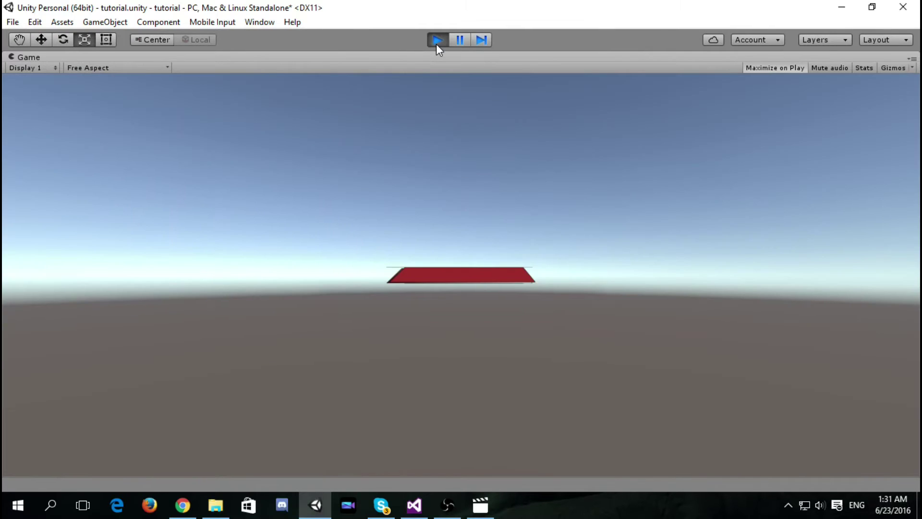
pyautogui.click(436, 43)
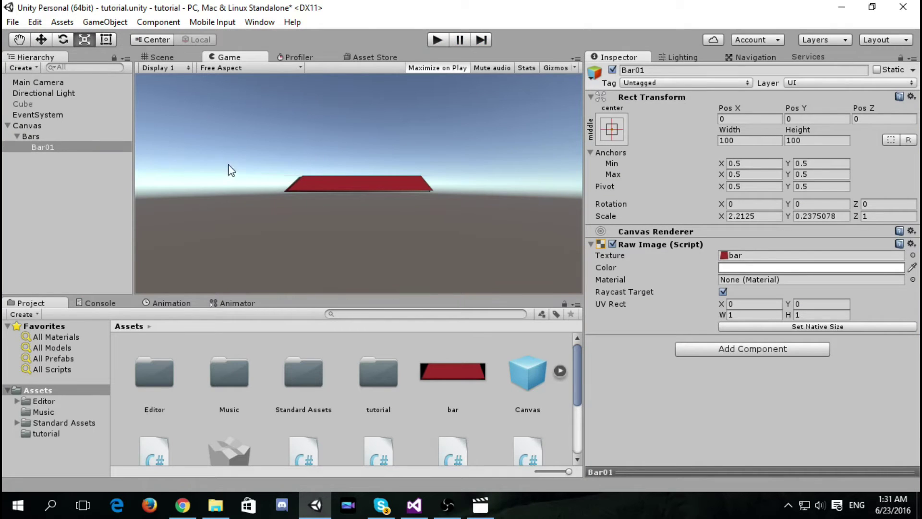
pyautogui.click(193, 57)
pyautogui.scroll(-5, 279, 172)
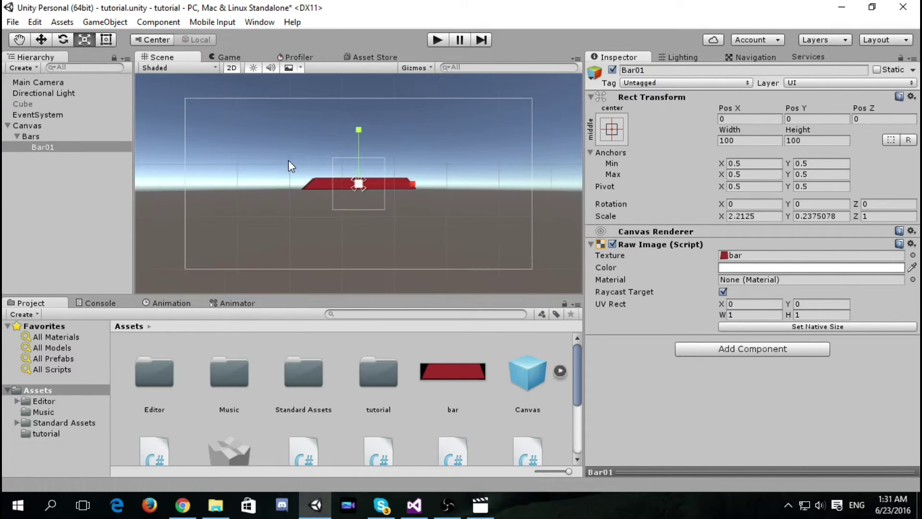
pyautogui.scroll(-1, 269, 164)
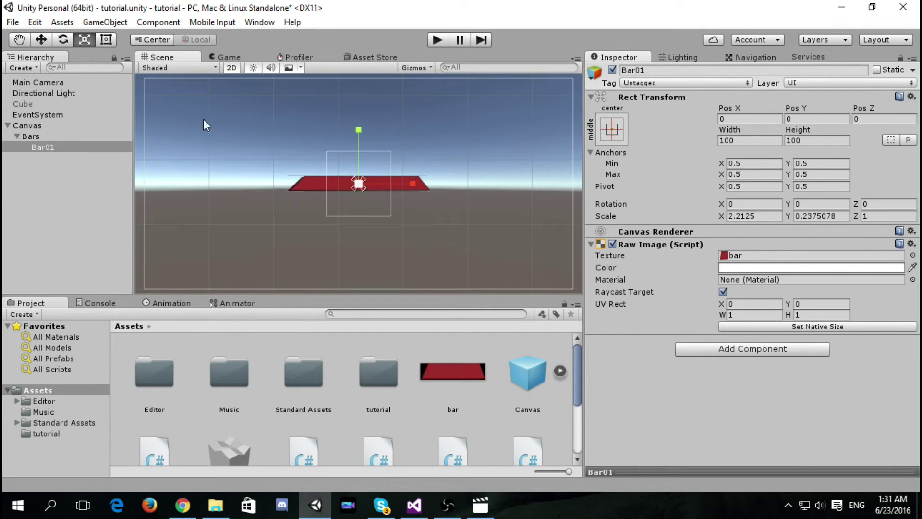
pyautogui.scroll(-3, 443, 193)
pyautogui.scroll(-2, 347, 235)
pyautogui.scroll(4, 351, 217)
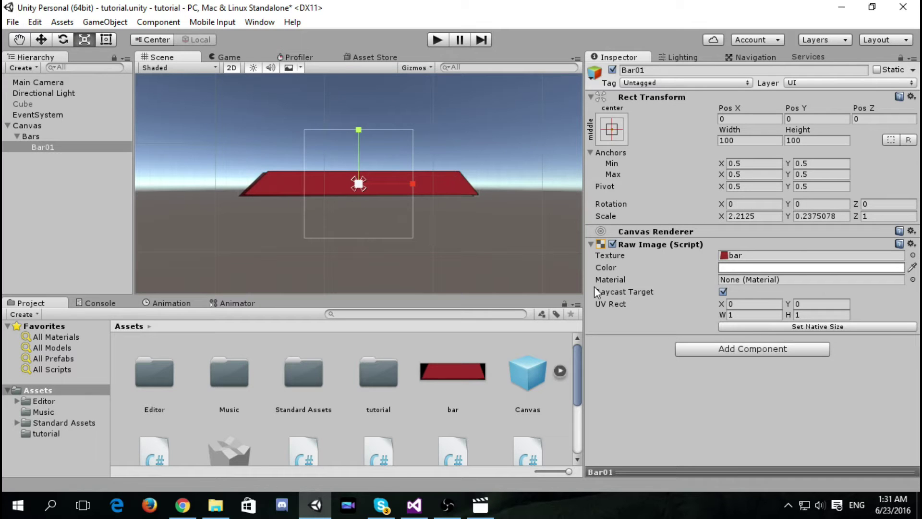
# - Add a Box Collider 2D component to Bar01
pyautogui.click(739, 350)
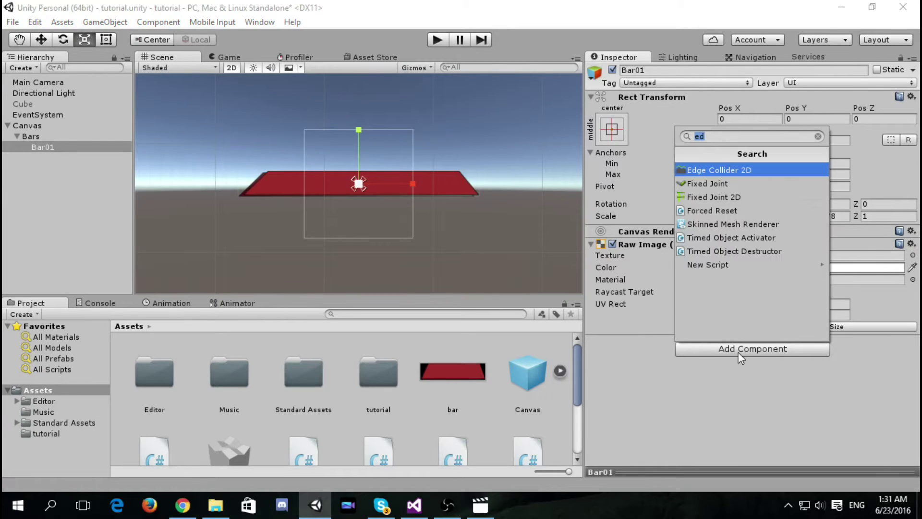
pyautogui.write('bo')
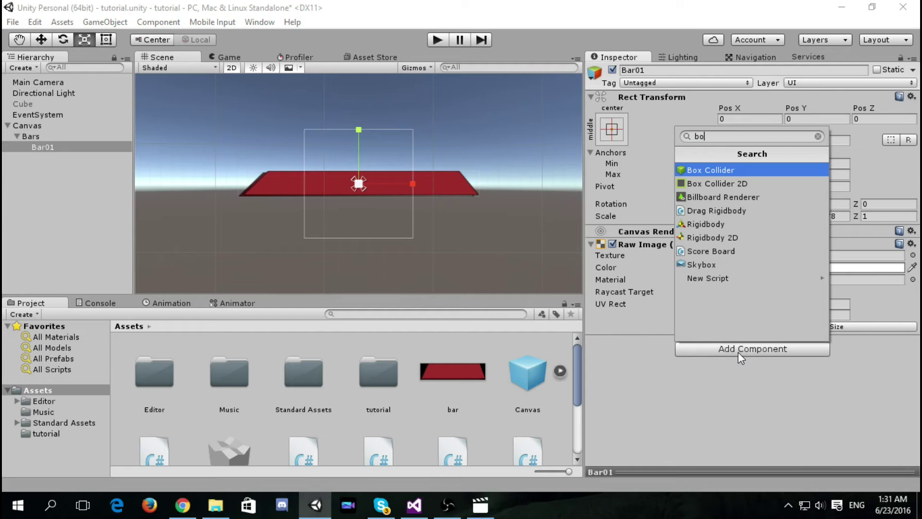
pyautogui.click(716, 183)
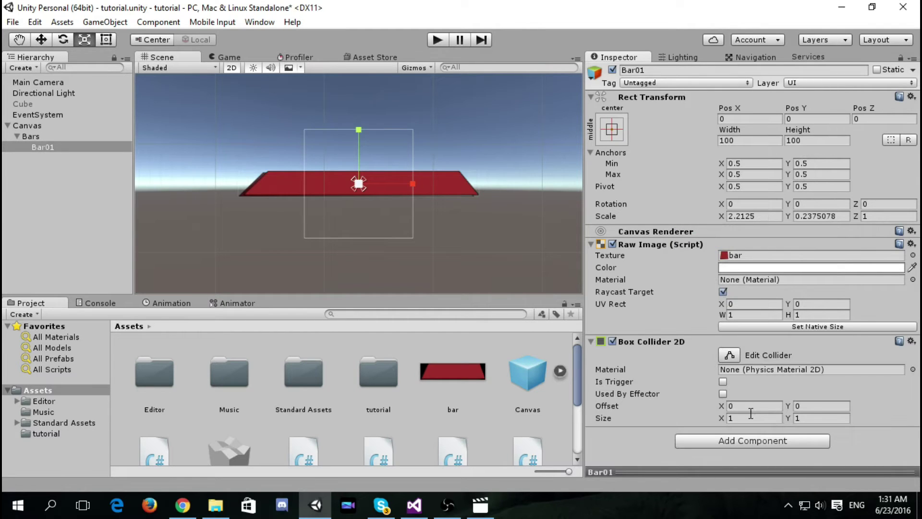
pyautogui.click(711, 442)
pyautogui.write('rid')
pyautogui.press('BackSpace')
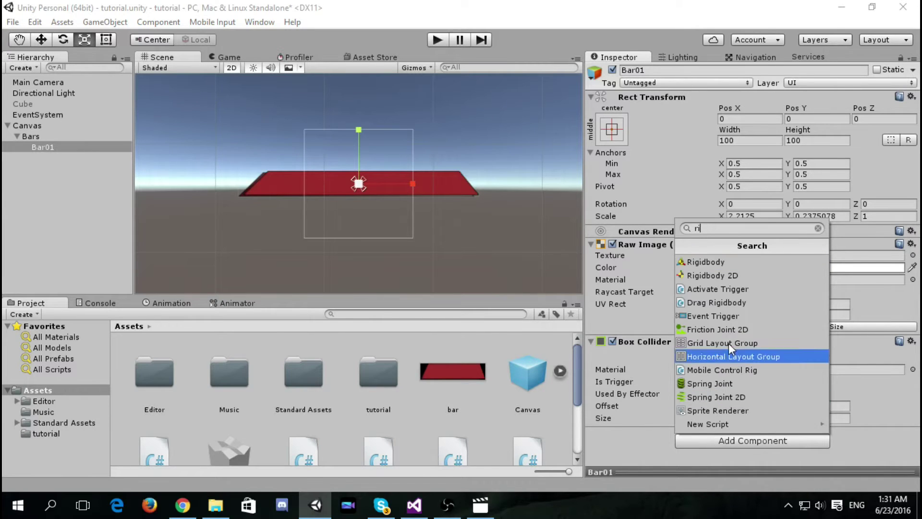
pyautogui.click(736, 263)
pyautogui.click(582, 202)
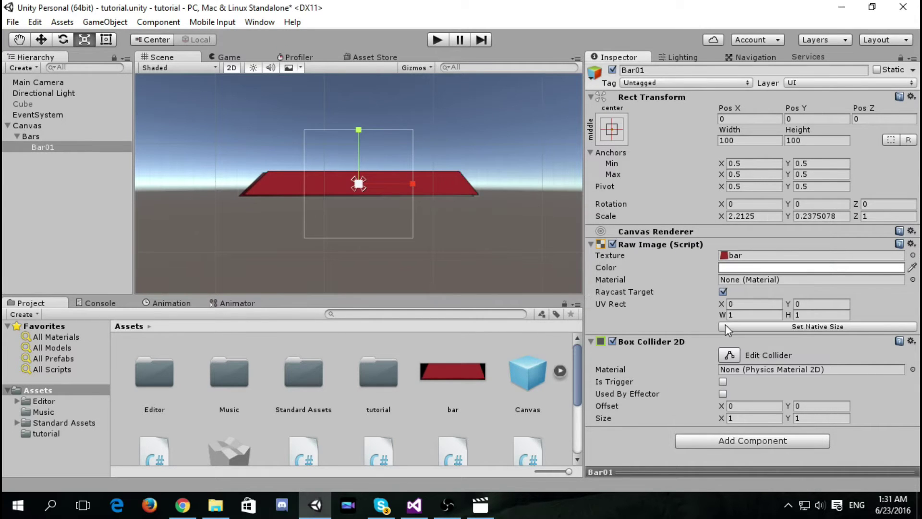
# - Add a Rigidbody 2D component to Bar01 and enable Is Kinematic
pyautogui.click(743, 442)
pyautogui.click(759, 275)
pyautogui.scroll(-5, 778, 369)
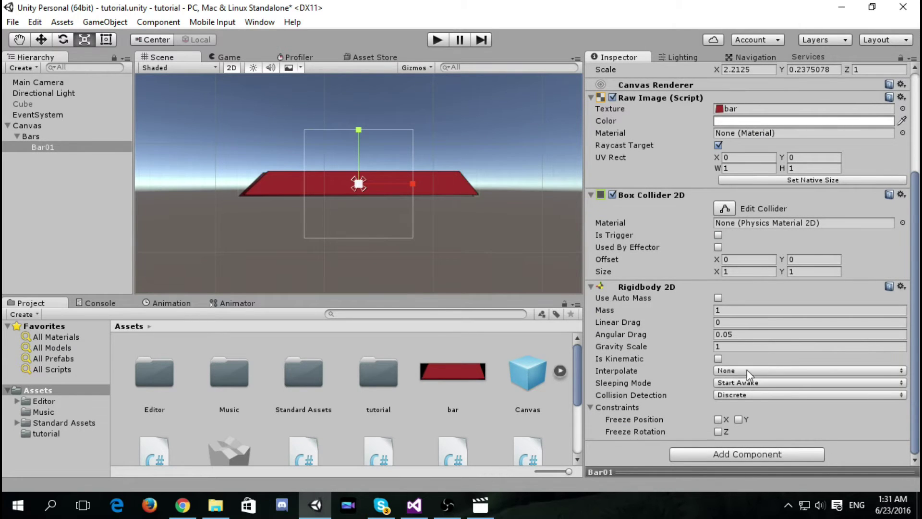
pyautogui.click(718, 358)
# - Set the size of Bar01's Box Collider 2D to 100 in X and 100 in Y
pyautogui.scroll(3, 749, 288)
pyautogui.scroll(3, 316, 194)
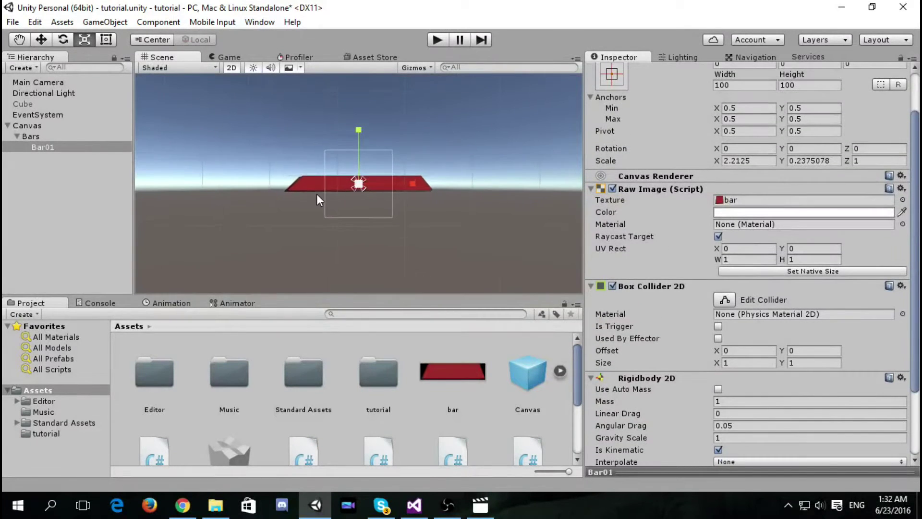
pyautogui.scroll(3, 380, 197)
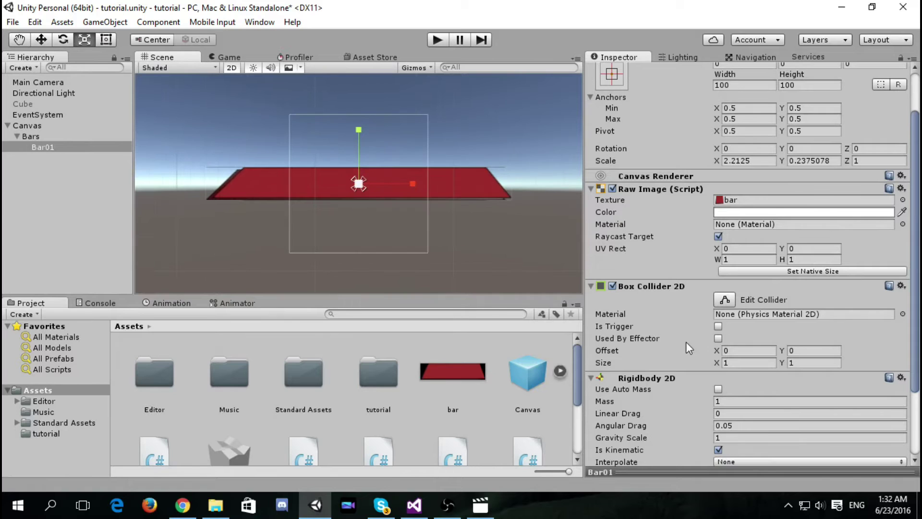
pyautogui.click(723, 363)
pyautogui.write('2.27')
pyautogui.press('Return')
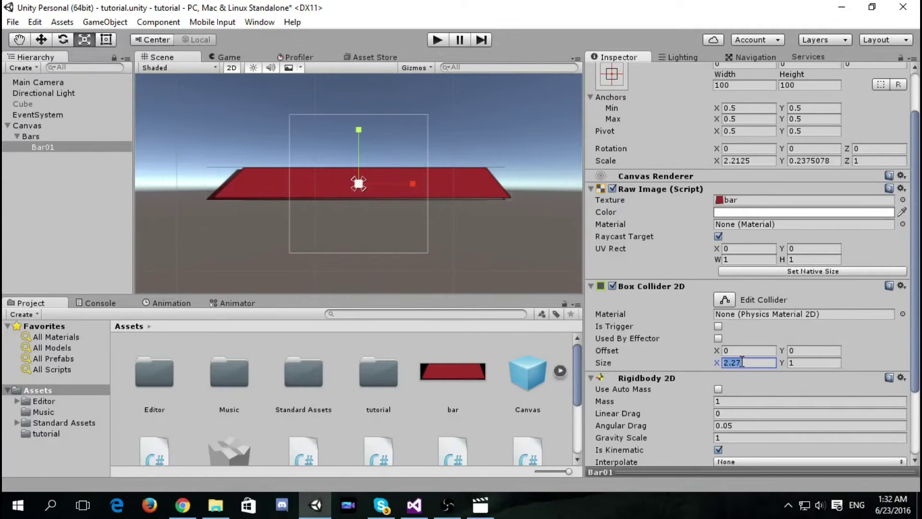
pyautogui.write('100')
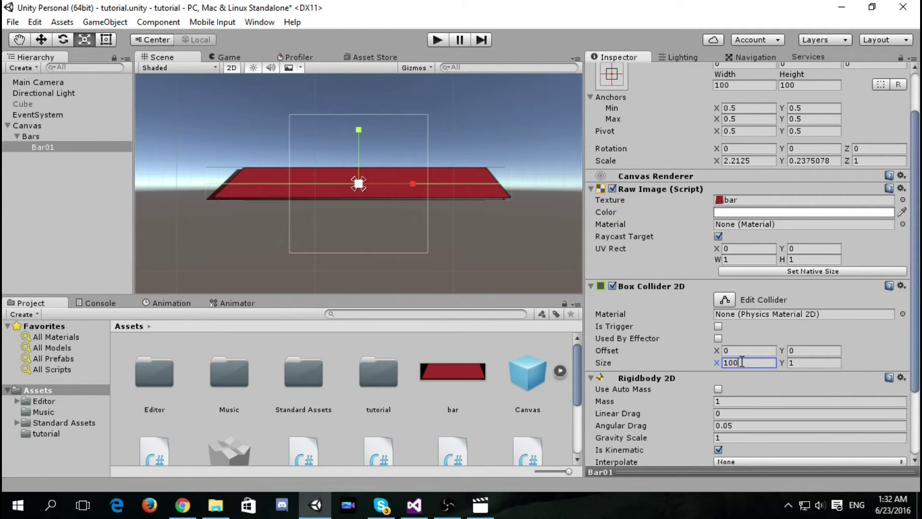
pyautogui.click(807, 364)
pyautogui.write('100')
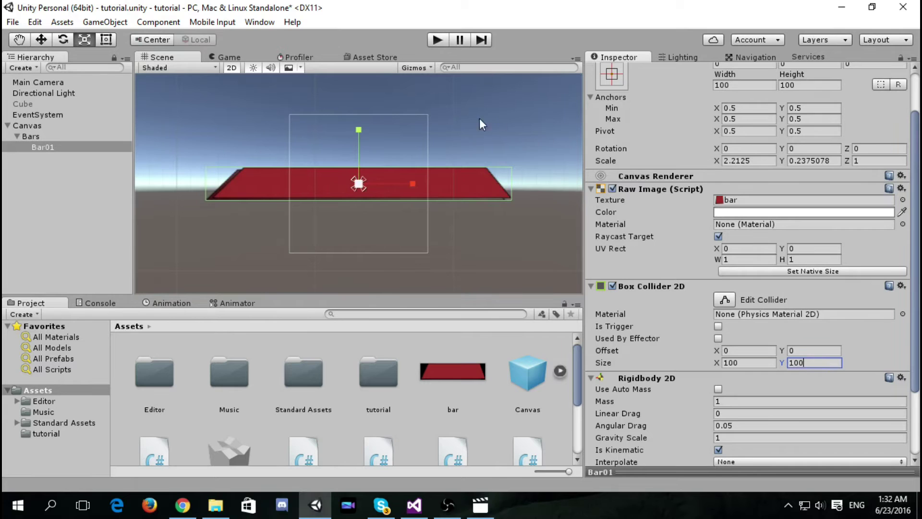
# - Examine how the collider outline fits around Bar01 up close and preview the bar in the Game view
pyautogui.scroll(8, 419, 143)
pyautogui.scroll(-8, 408, 174)
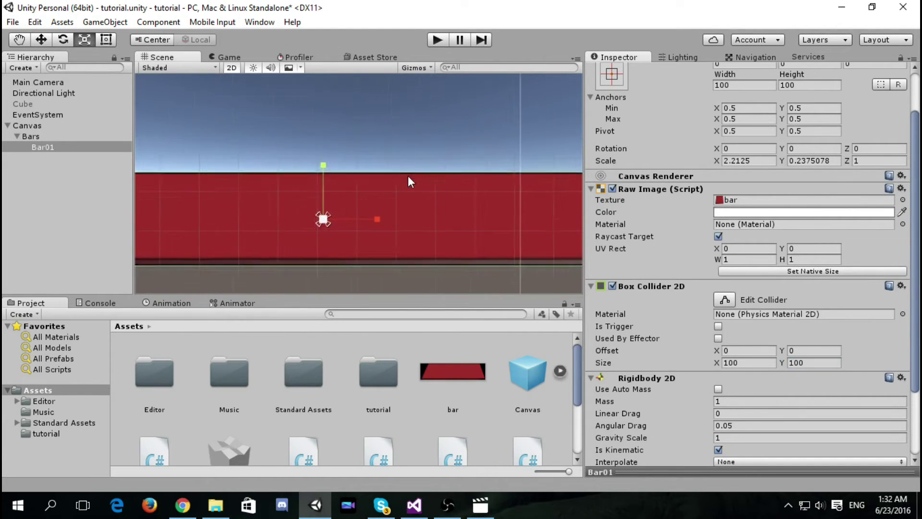
pyautogui.moveTo(445, 155); pyautogui.dragTo(421, 174, button='middle')
pyautogui.click(224, 56)
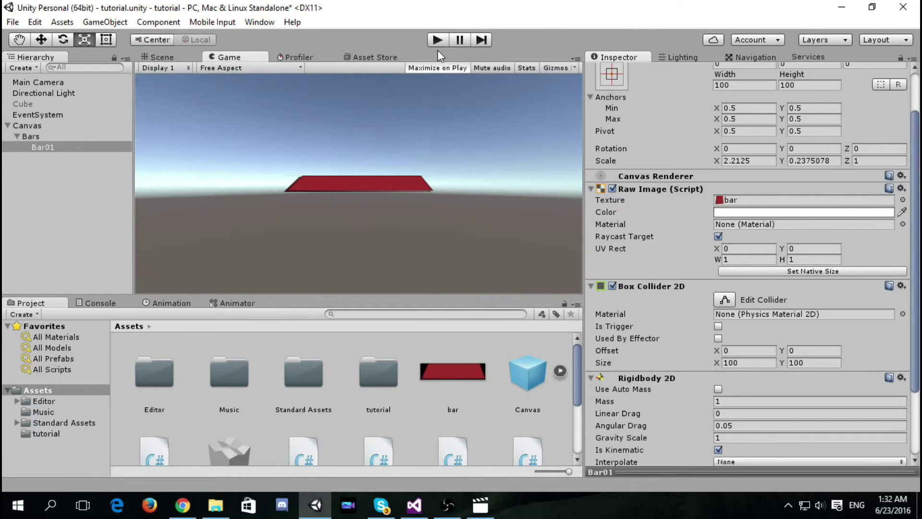
# - Create a Raw Image under Canvas and rename it wall01
pyautogui.click(17, 136)
pyautogui.click(39, 125)
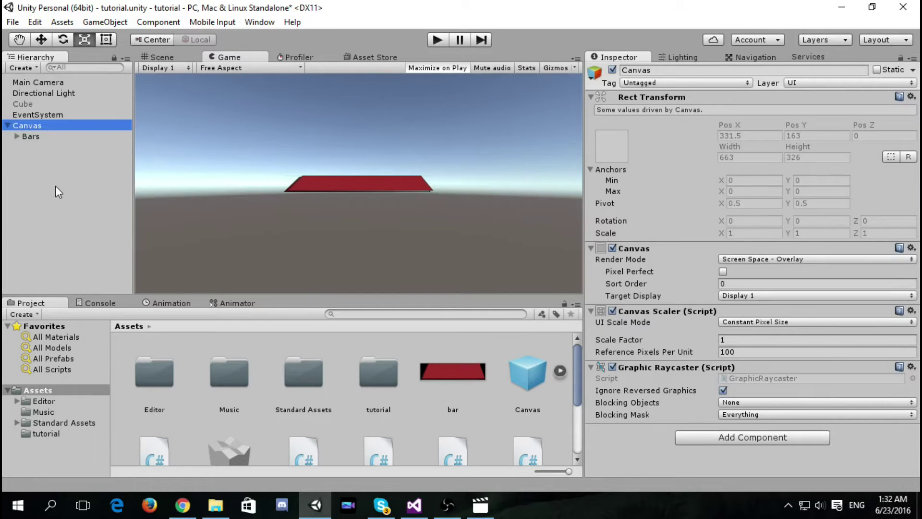
pyautogui.rightClick(67, 126)
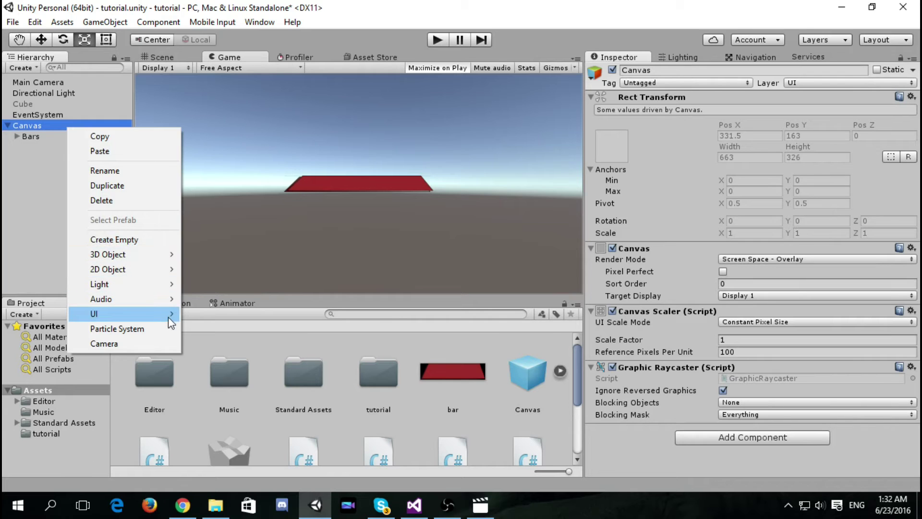
pyautogui.moveTo(172, 317)
pyautogui.click(222, 344)
pyautogui.rightClick(78, 149)
pyautogui.click(117, 193)
pyautogui.write('wall01')
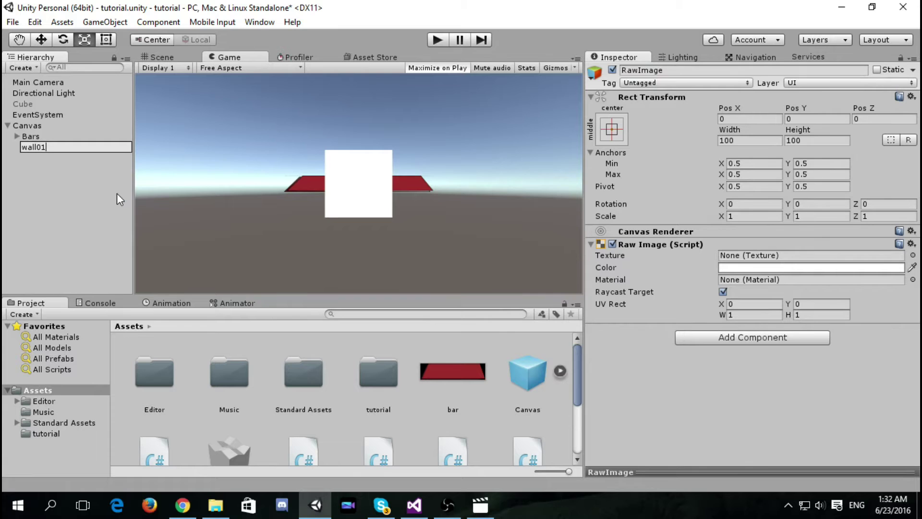
pyautogui.press('Return')
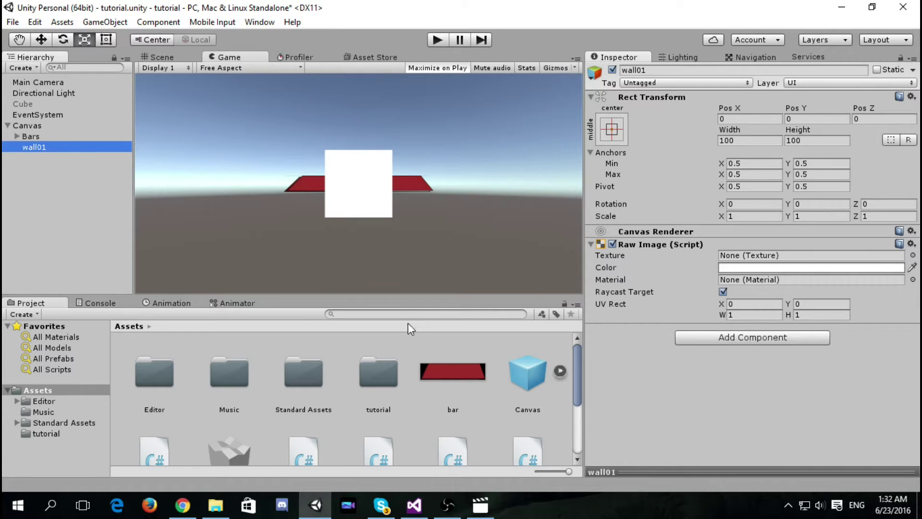
# - Add a Box Collider 2D component to wall01
pyautogui.click(709, 339)
pyautogui.write('ri')
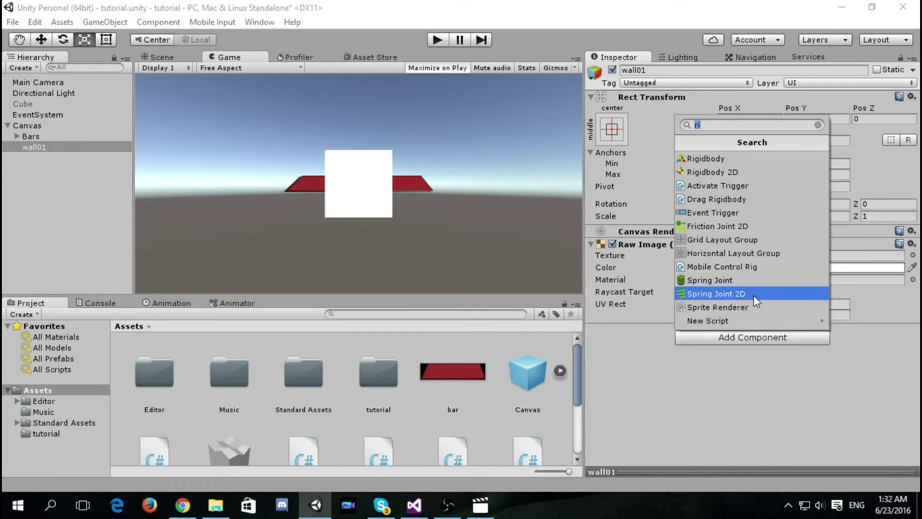
pyautogui.write('bo')
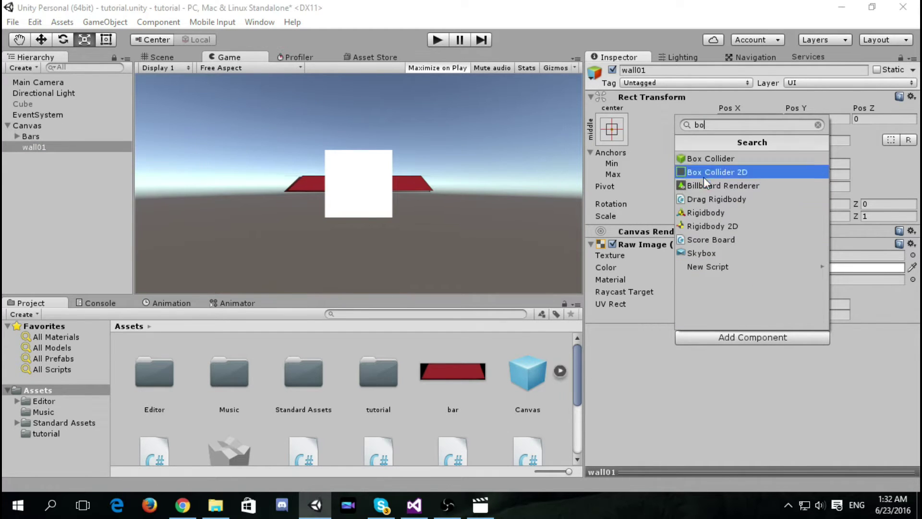
pyautogui.click(709, 168)
# - Move wall01 horizontally to the left edge of the canvas in the Scene view, at Pos X about -275
pyautogui.click(189, 57)
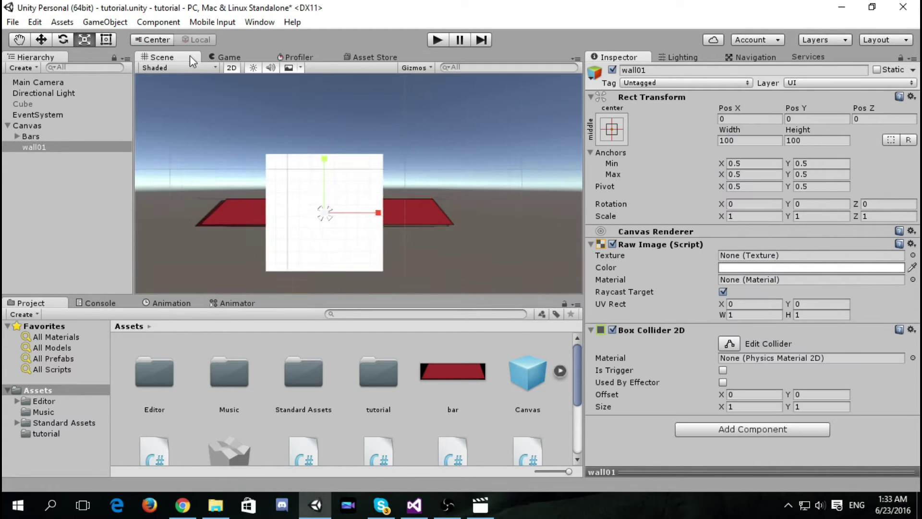
pyautogui.scroll(-5, 319, 166)
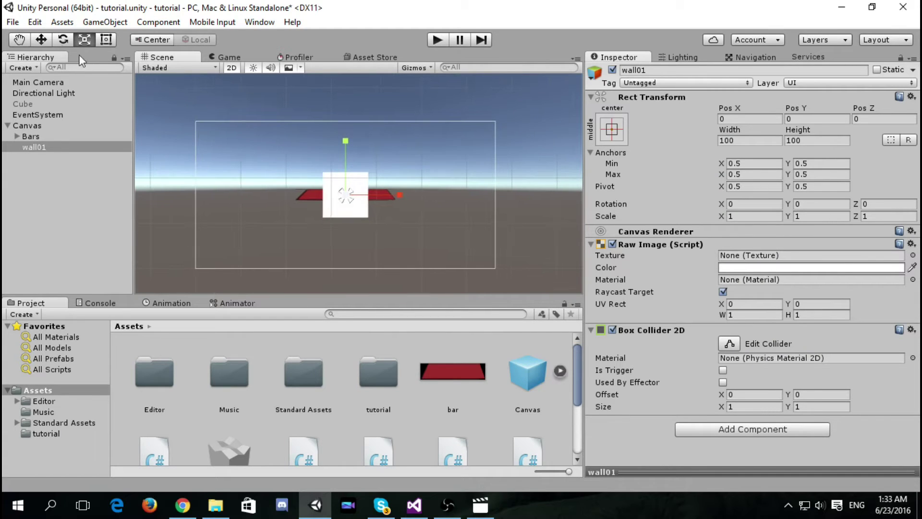
pyautogui.press('w')
pyautogui.scroll(-3, 399, 198)
pyautogui.moveTo(398, 188); pyautogui.dragTo(319, 186)
pyautogui.scroll(4, 331, 188)
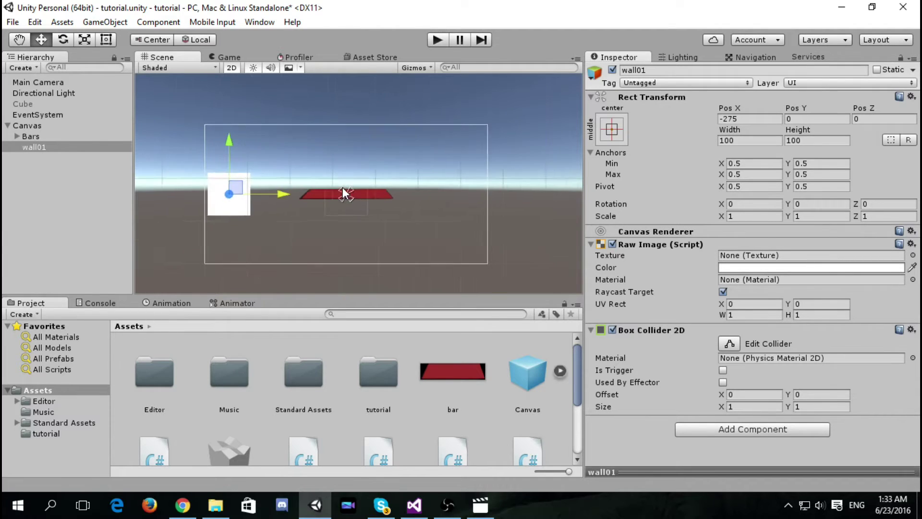
# - Set wall01's Box Collider 2D size to 100 in X and 1000 in Y, and nudge the wall to Pos X about -280
pyautogui.click(738, 408)
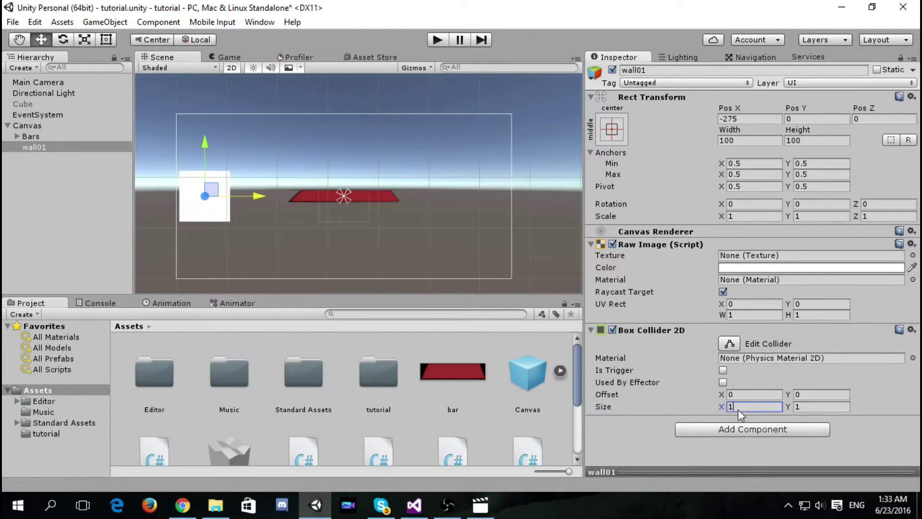
pyautogui.write('100')
pyautogui.click(822, 407)
pyautogui.write('1000')
pyautogui.scroll(-2, 245, 154)
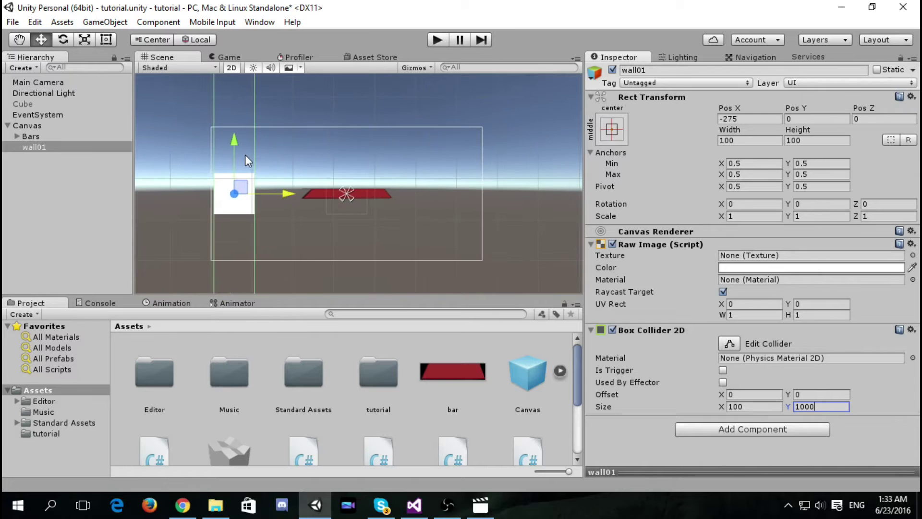
pyautogui.moveTo(282, 192); pyautogui.dragTo(278, 192)
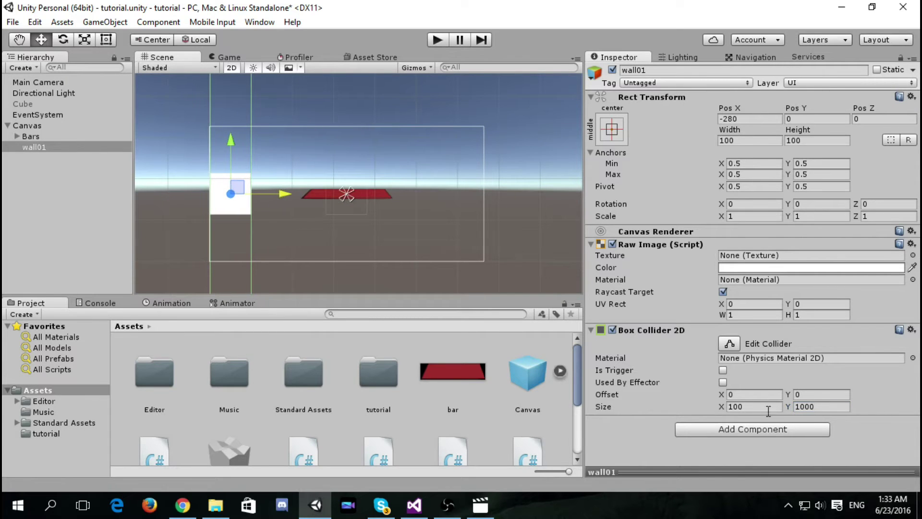
# - Add a Rigidbody 2D component to wall01
pyautogui.click(753, 429)
pyautogui.write('rig')
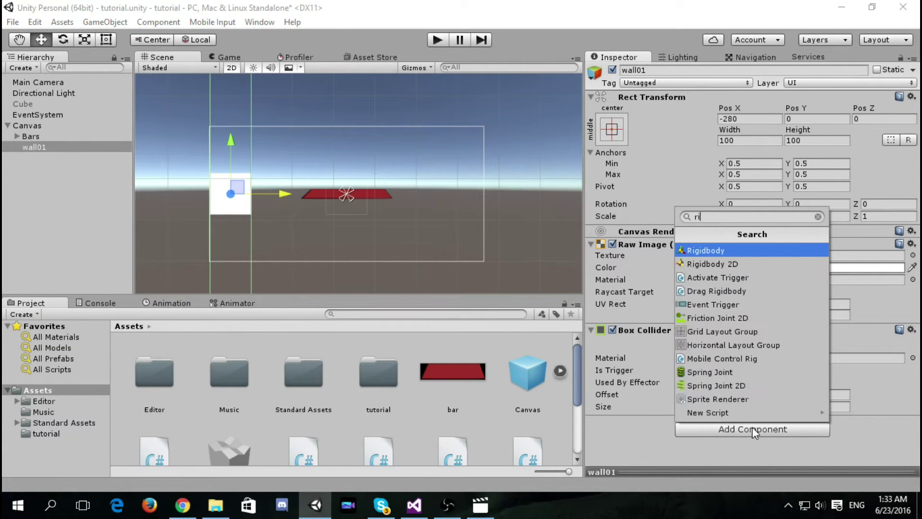
pyautogui.press('Down')
pyautogui.press('Return')
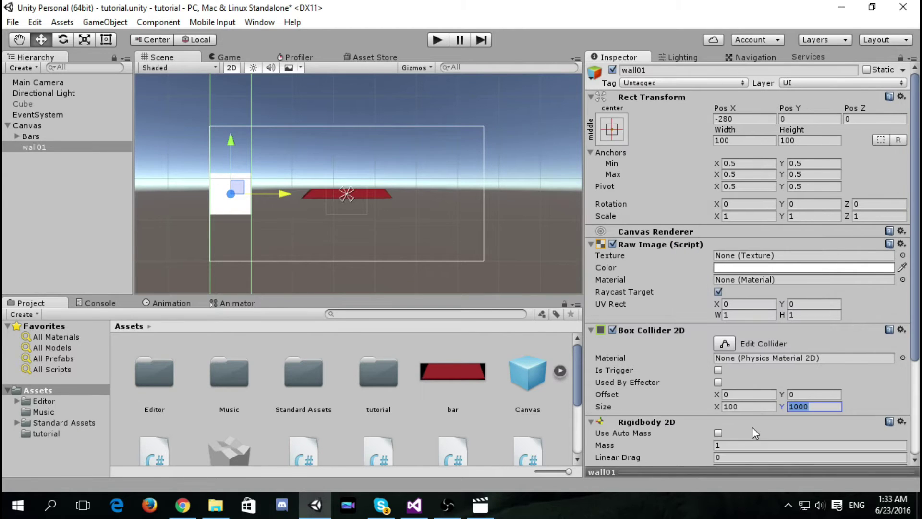
# - Set the Gravity Scale of wall01's Rigidbody 2D to 0 and freeze its position in X and Y
pyautogui.scroll(-3, 752, 427)
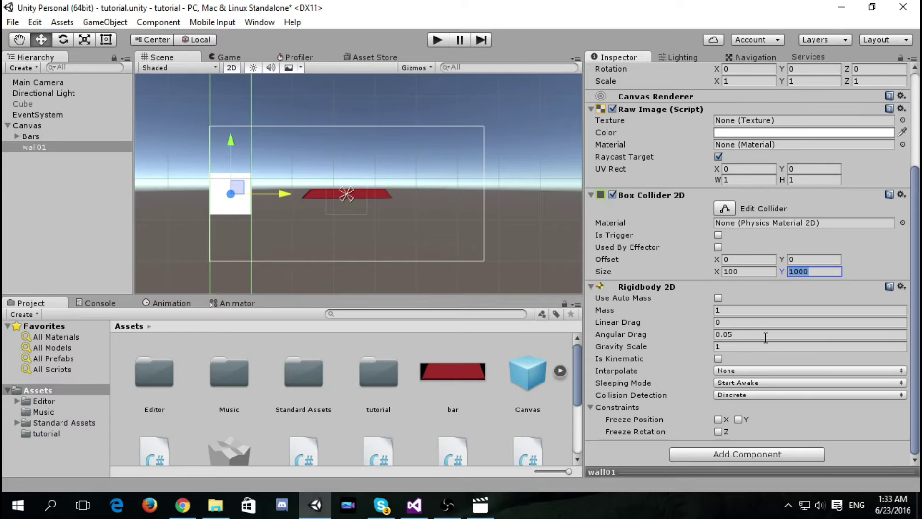
pyautogui.click(728, 346)
pyautogui.write('0')
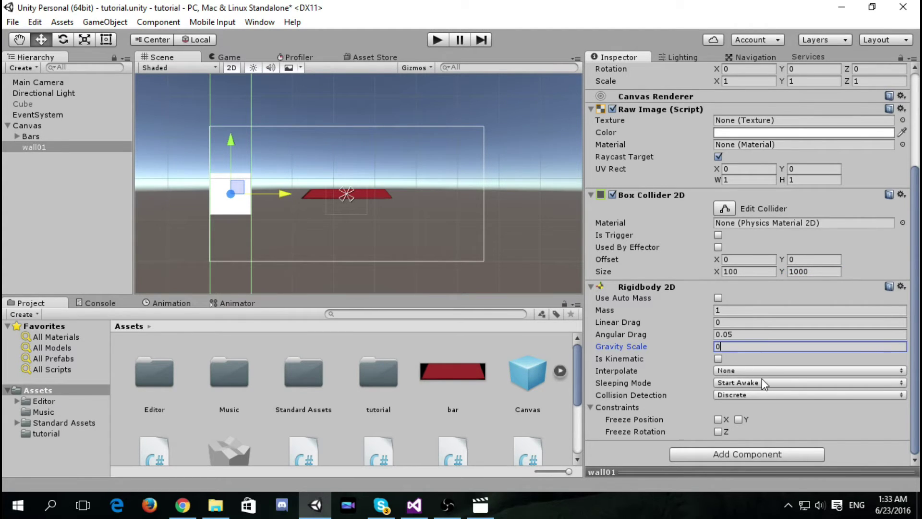
pyautogui.click(718, 419)
pyautogui.scroll(3, 365, 167)
pyautogui.scroll(-2, 347, 179)
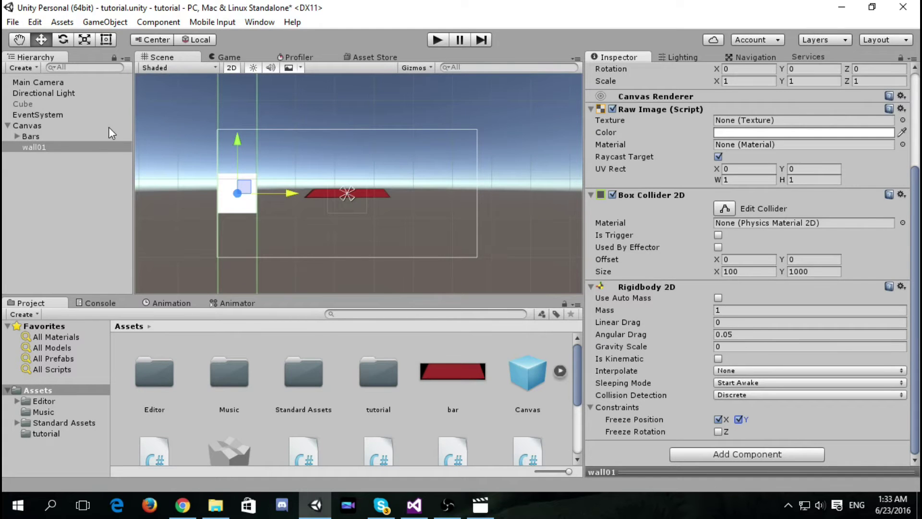
# - Duplicate wall01 and move the copy horizontally to the canvas's right edge, at Pos X about 278
pyautogui.click(91, 146)
pyautogui.hotkey('ctrl', 'd')
pyautogui.moveTo(310, 195); pyautogui.dragTo(503, 200)
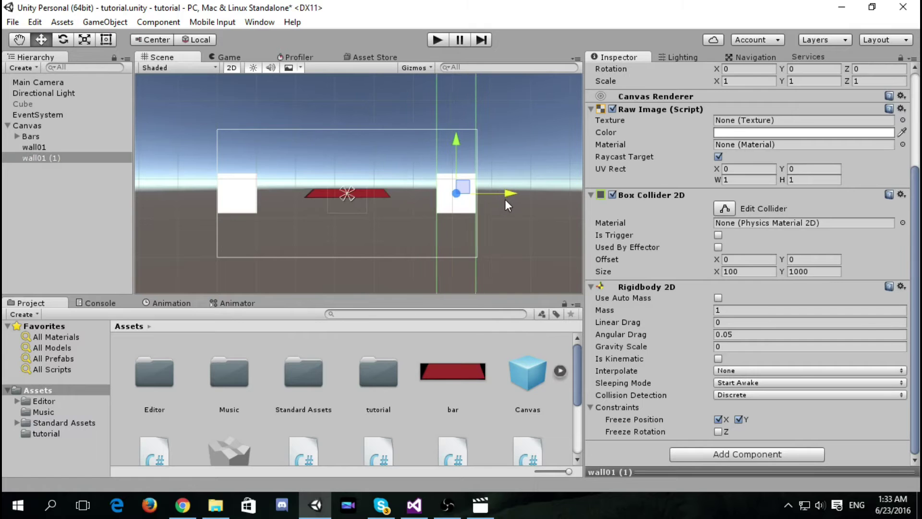
pyautogui.scroll(1, 421, 211)
pyautogui.scroll(1, 393, 202)
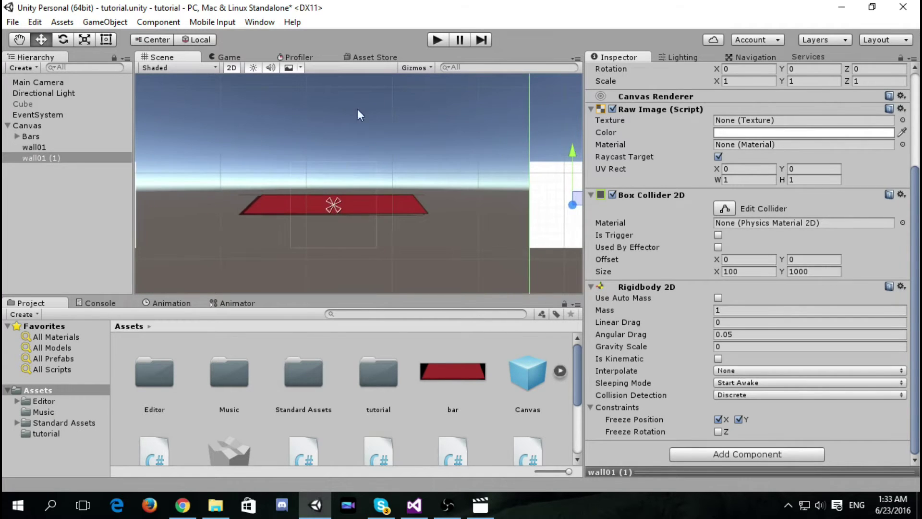
# - Run the game briefly to check where the two walls sit in the maximized view
pyautogui.click(438, 43)
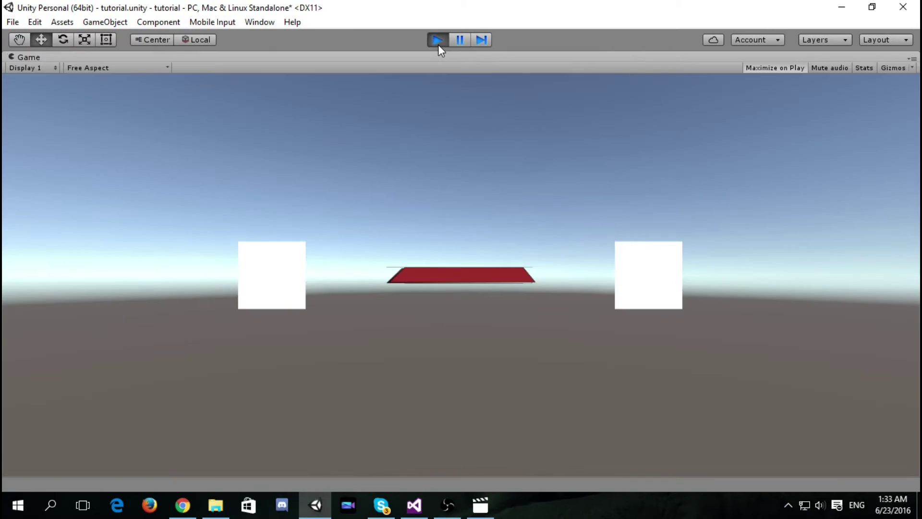
pyautogui.click(437, 43)
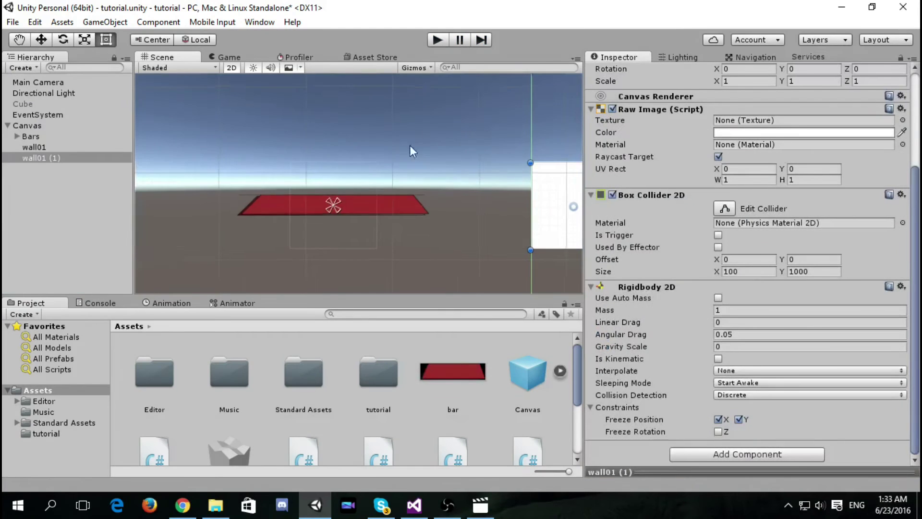
pyautogui.scroll(-1, 350, 176)
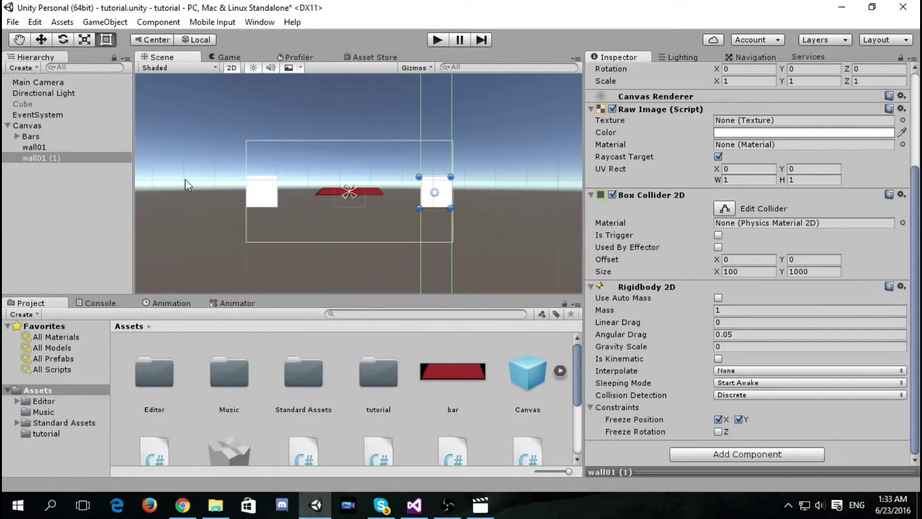
# - Anchor wall01 to the middle left of the canvas and set its Pos X to 0
pyautogui.click(36, 147)
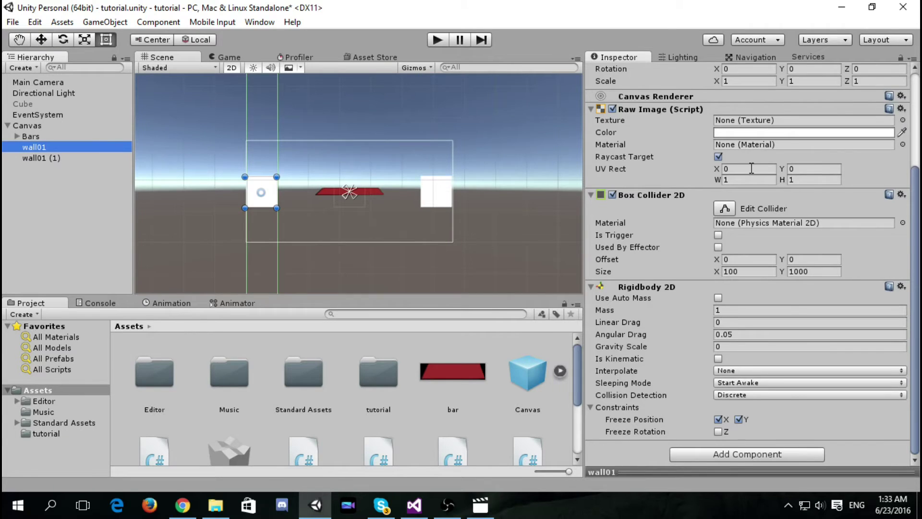
pyautogui.click(615, 130)
pyautogui.click(659, 269)
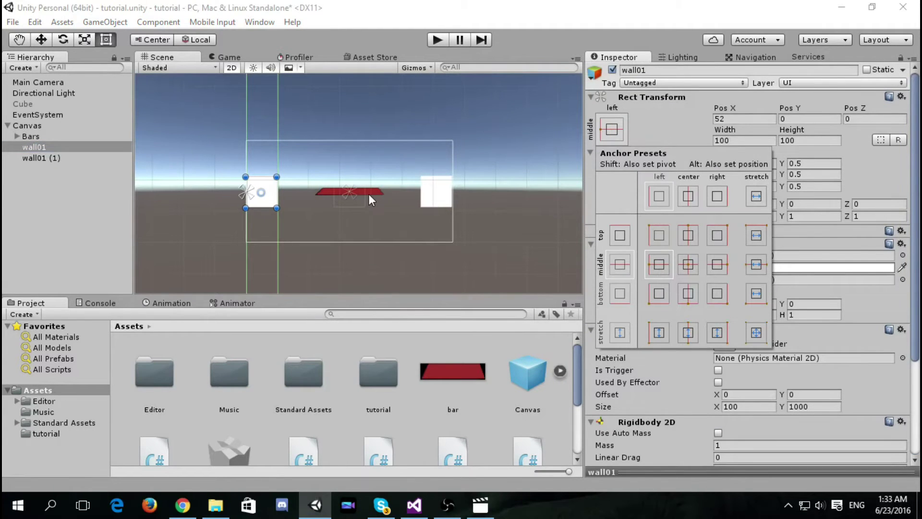
pyautogui.click(748, 119)
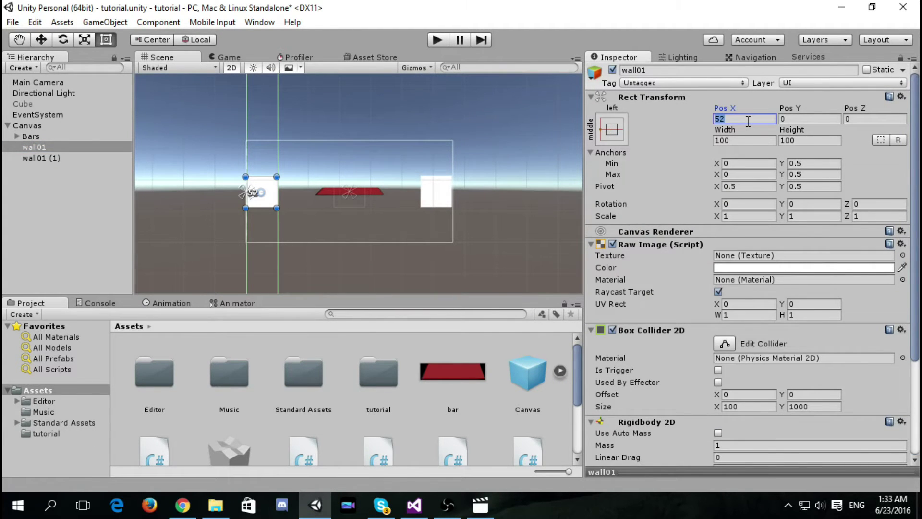
pyautogui.write('0')
# - Anchor wall01 (1) to the middle right of the canvas with Pos X 0, and test-run the game to check both walls
pyautogui.click(86, 157)
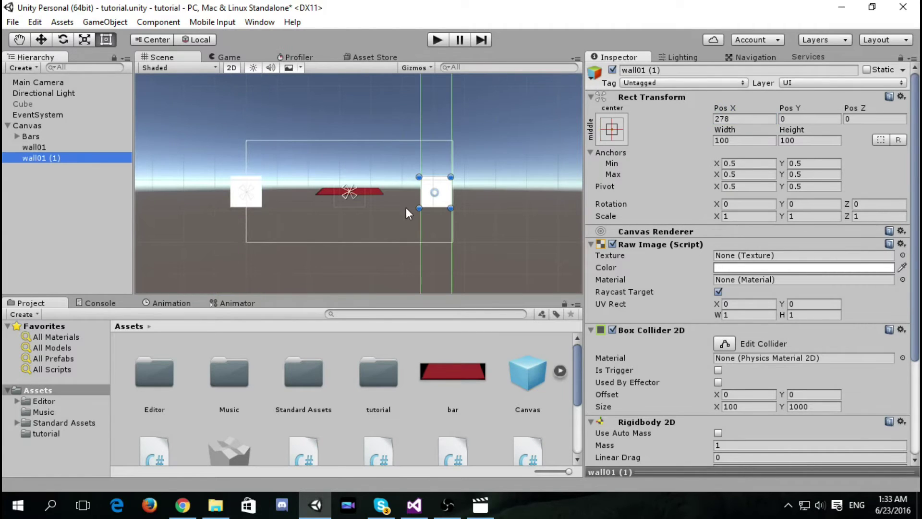
pyautogui.click(612, 129)
pyautogui.click(719, 268)
pyautogui.click(745, 119)
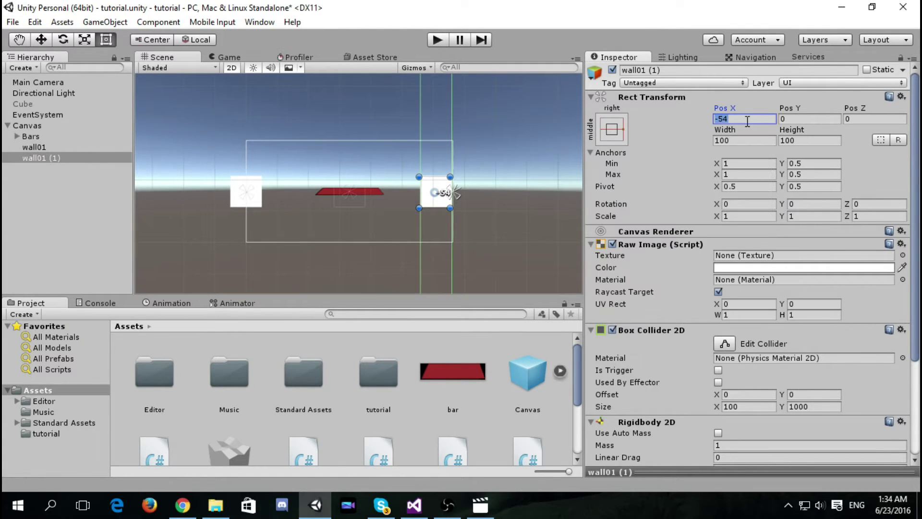
pyautogui.write('0')
pyautogui.click(433, 41)
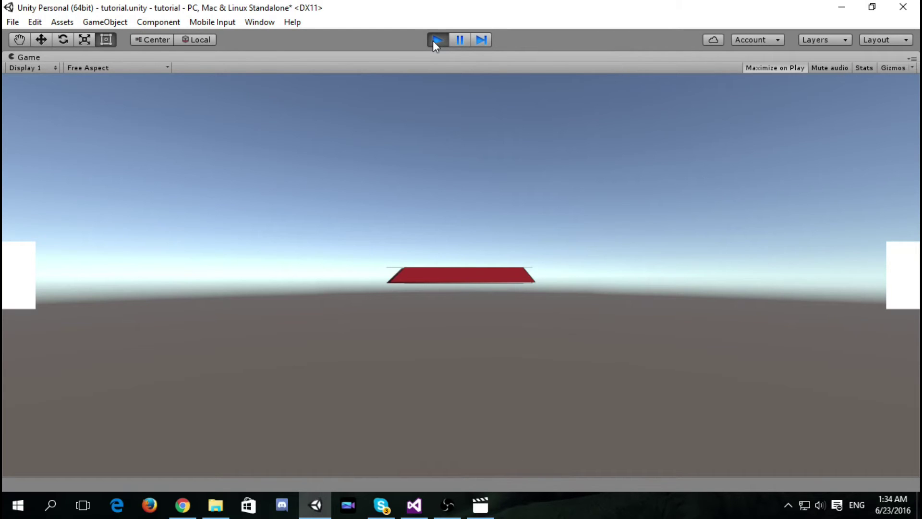
pyautogui.click(436, 39)
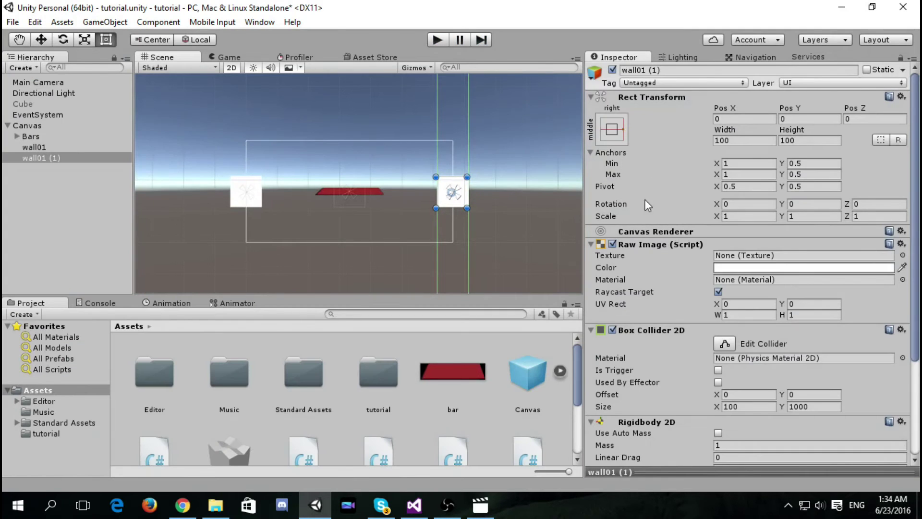
# - Disable the Raw Image component on both wall01 (1) and wall01
pyautogui.click(612, 244)
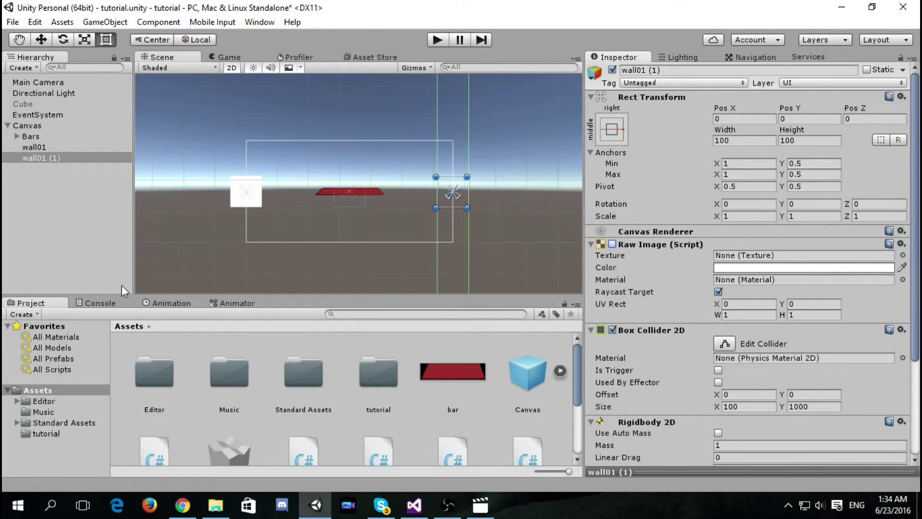
pyautogui.click(36, 147)
pyautogui.click(612, 244)
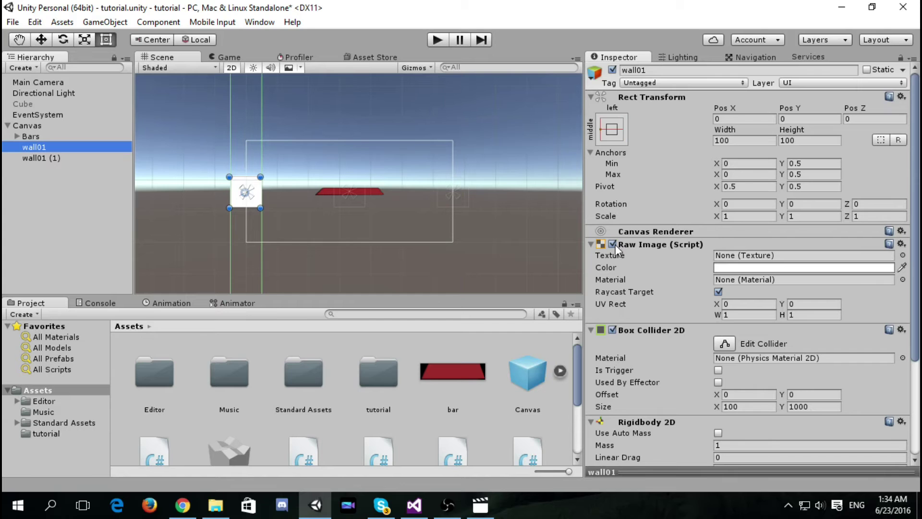
# - Run the game briefly to check the view without wall images, and review wall01's collider and rigidbody settings
pyautogui.click(444, 41)
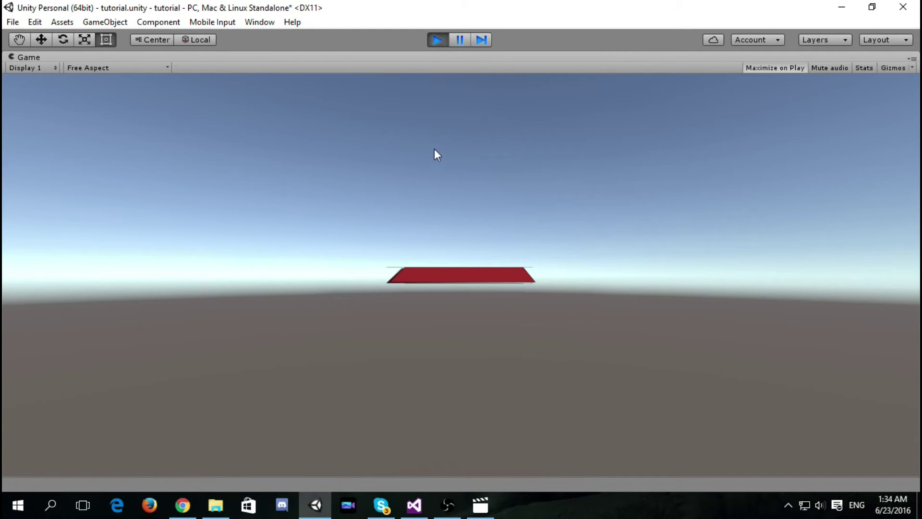
pyautogui.click(438, 40)
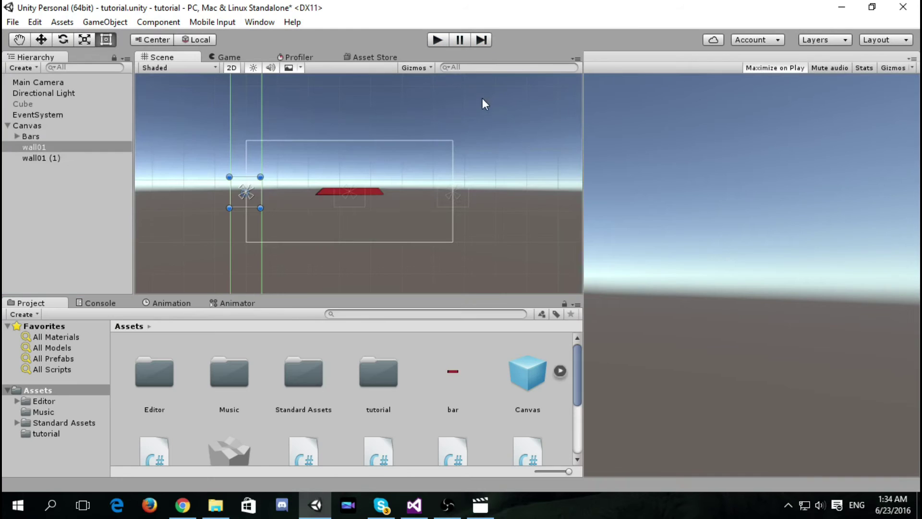
pyautogui.scroll(-1, 642, 295)
pyautogui.scroll(-3, 642, 294)
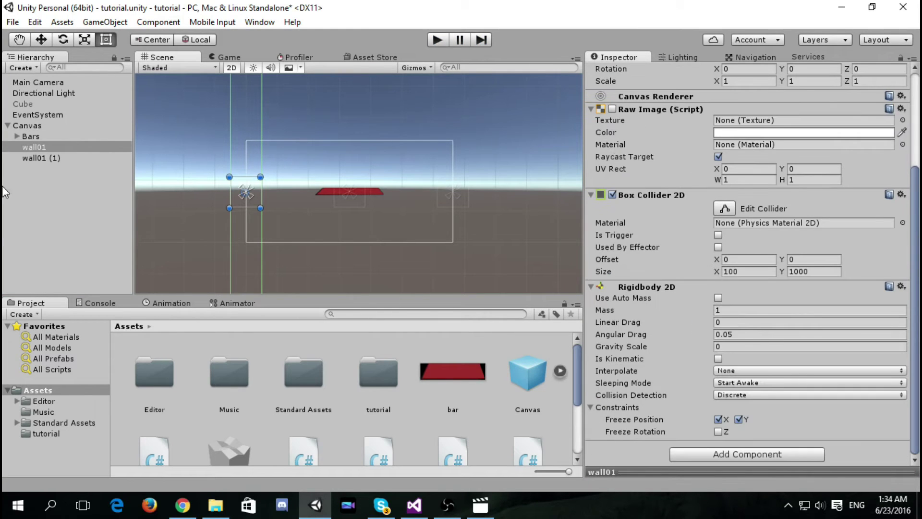